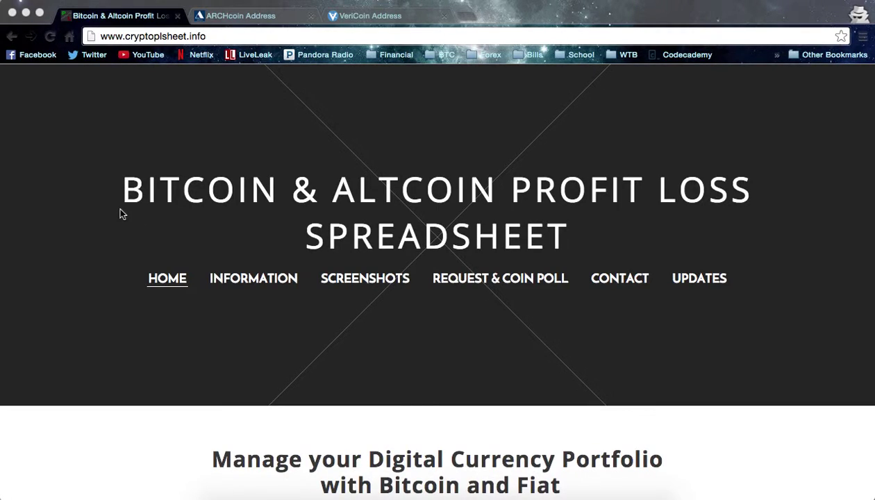
Scroll the cryptoplsheet.info page down to the USD SPREADSHEET button
scroll(119, 214, "down", 5)
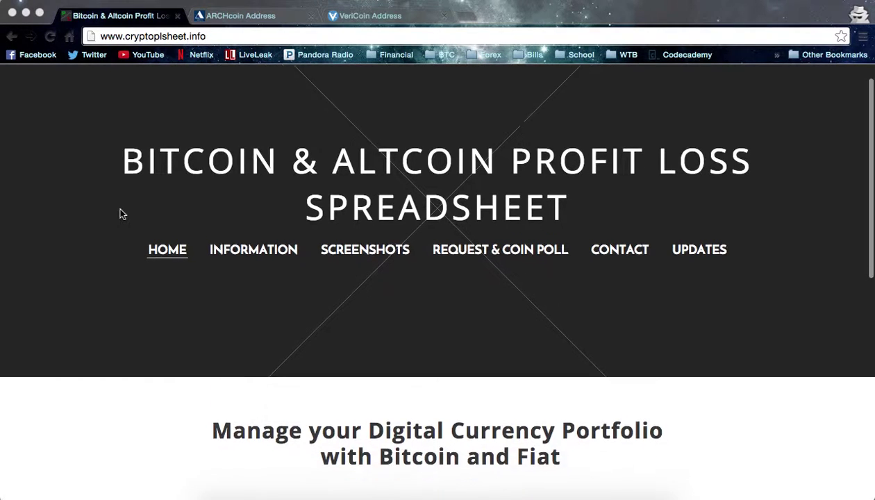
scroll(120, 214, "down", 1)
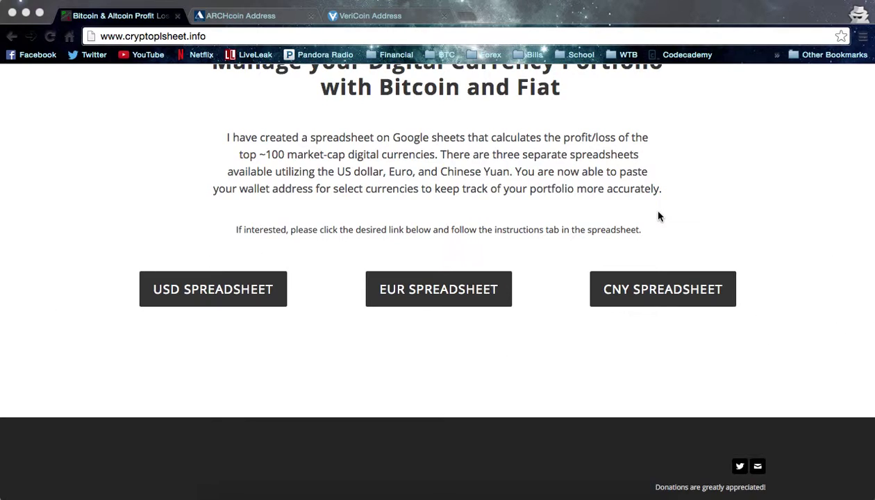
left_click(214, 292)
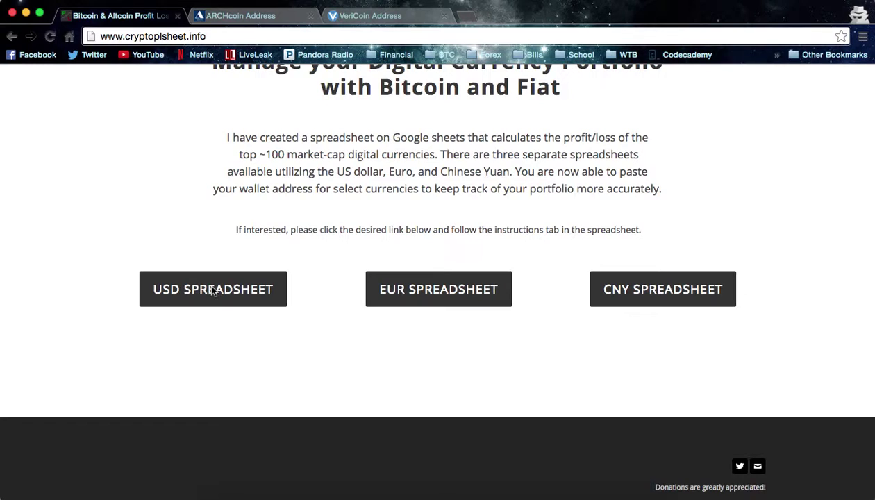
Open the USD 11.2 spreadsheet and inspect its ImportJSON price formulas, such as AudioCoin's
left_click(214, 290)
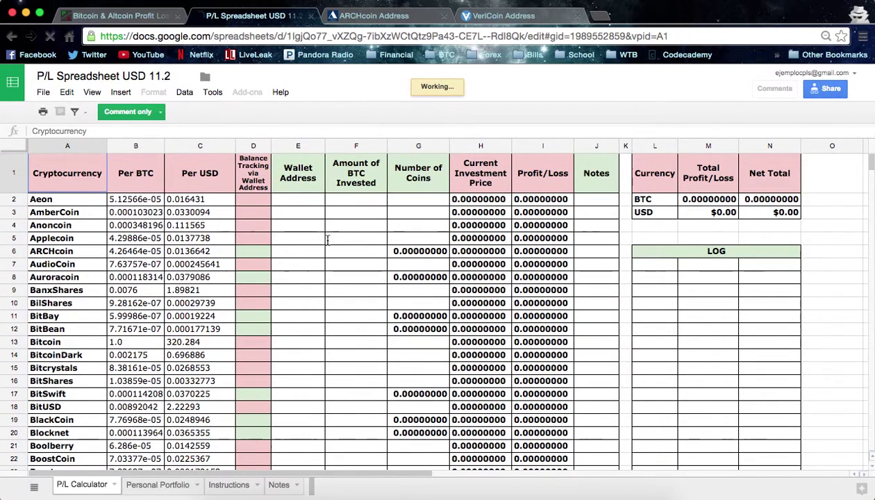
left_click_drag(215, 279, 418, 367)
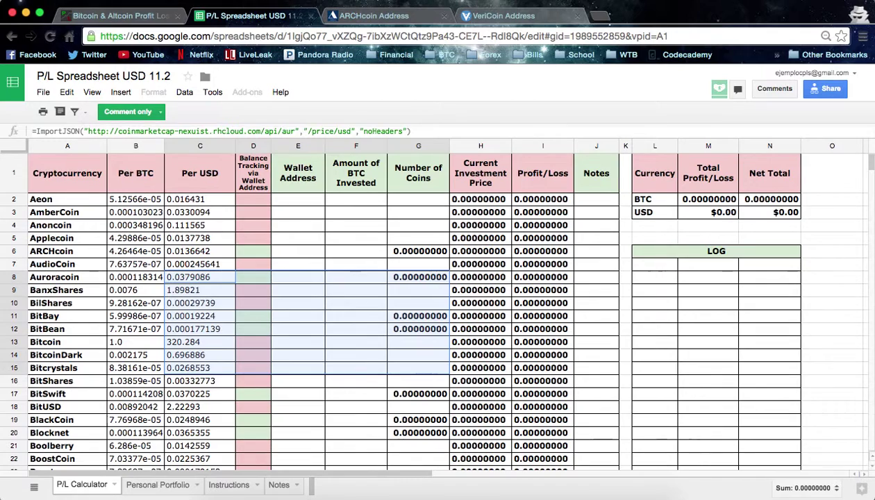
left_click_drag(55, 226, 361, 429)
left_click_drag(194, 355, 507, 458)
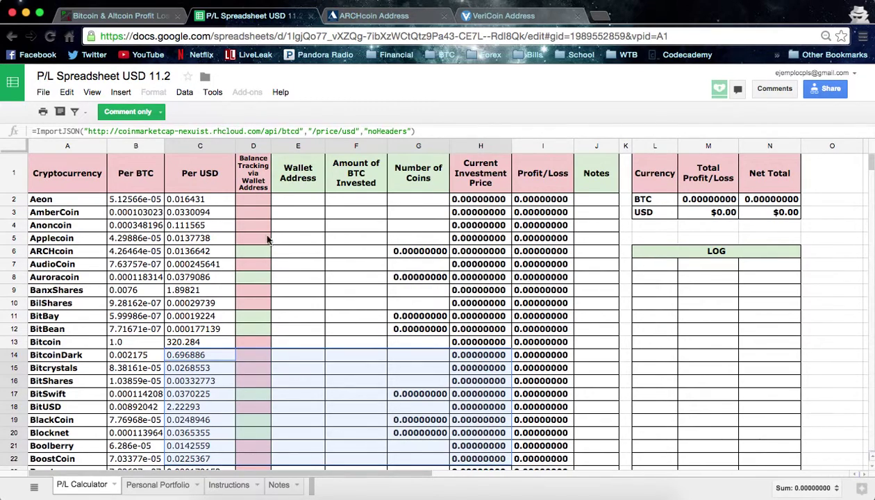
left_click(151, 268)
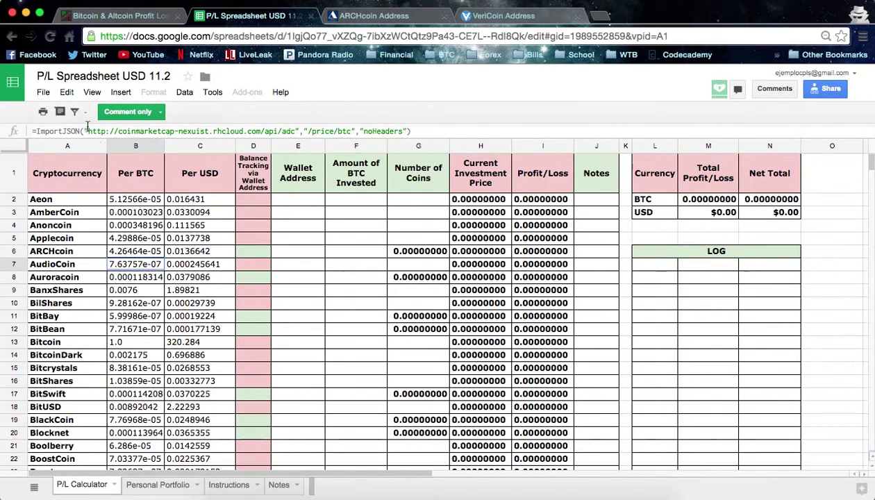
Make a copy named 'P/L Spreadsheet USD 11.2', removing the 'Copy of' prefix
left_click(46, 95)
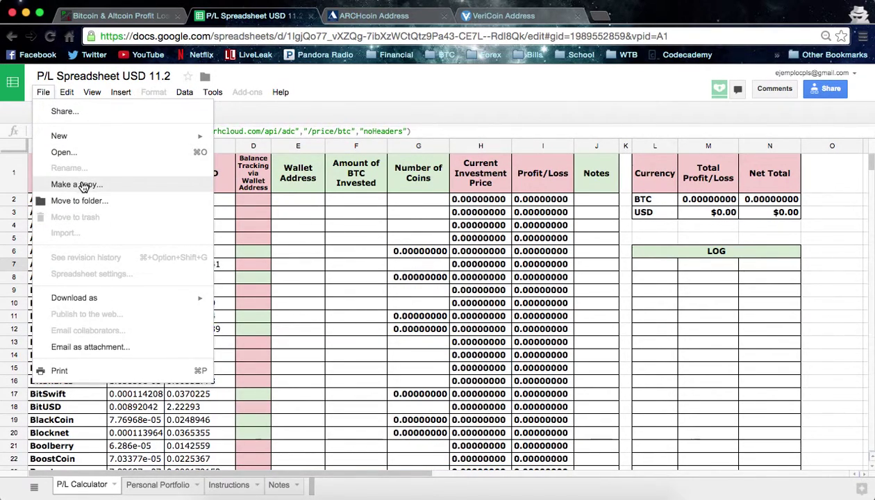
left_click(134, 187)
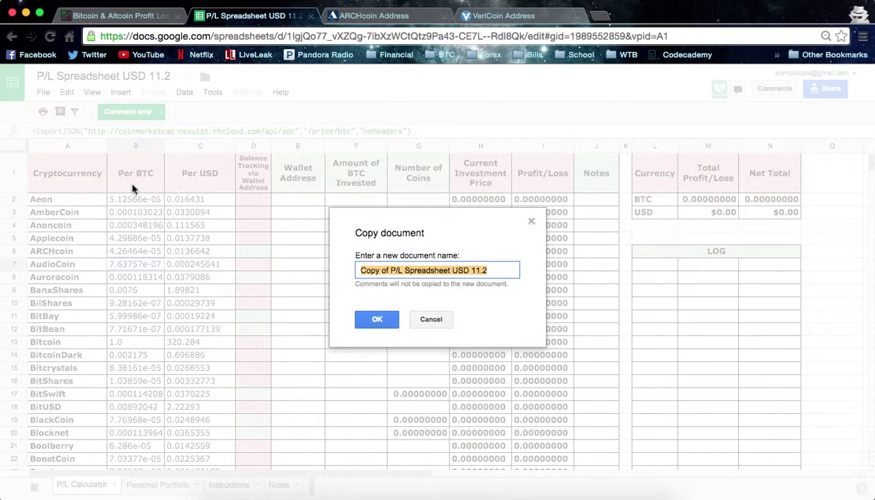
left_click(392, 271)
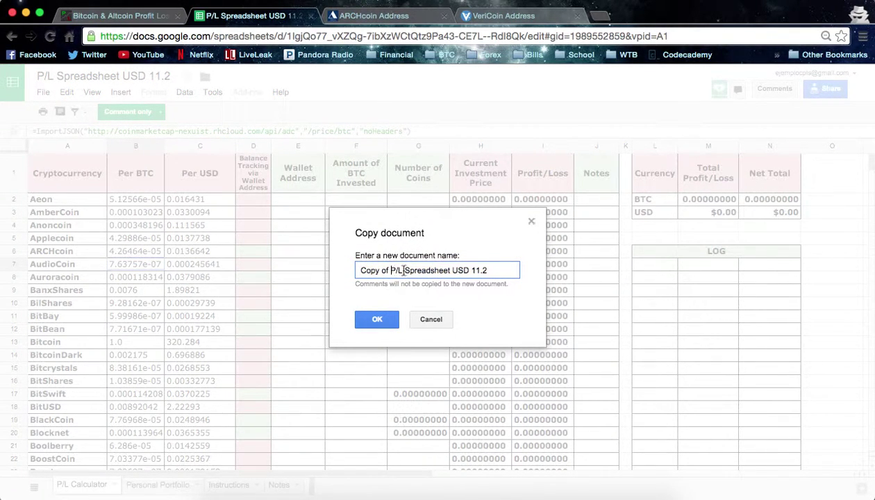
key("super+a")
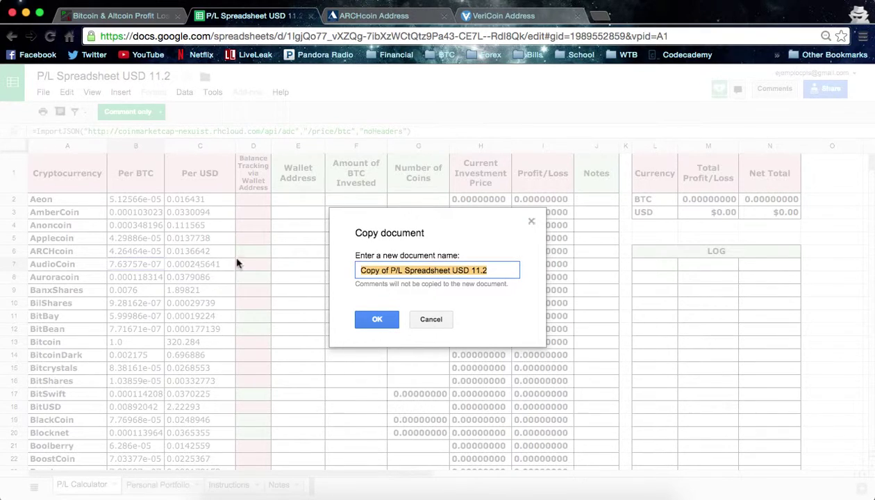
left_click(391, 270)
key("BackSpace")
key("BackSpace")
key("BackSpace")
key("BackSpace")
key("BackSpace")
key("BackSpace")
key("BackSpace")
key("BackSpace")
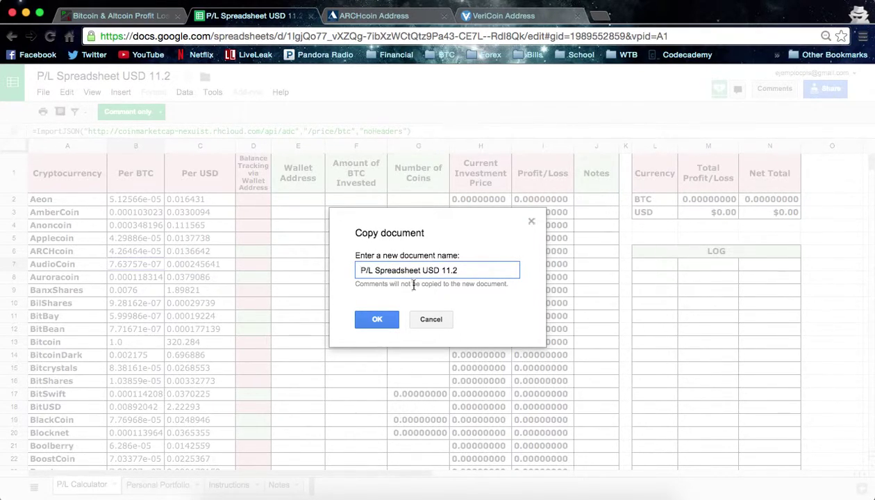
left_click(386, 323)
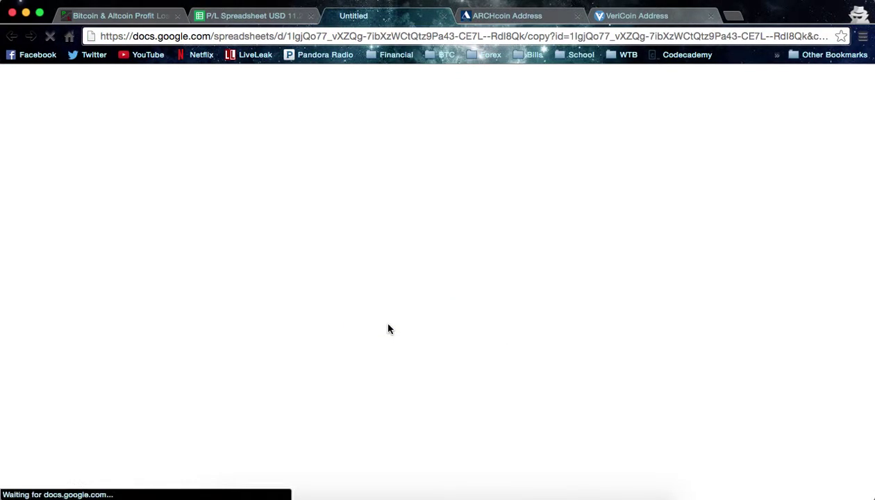
Close the read-only original and select the ARCHcoin row in the loaded copy
left_click(311, 16)
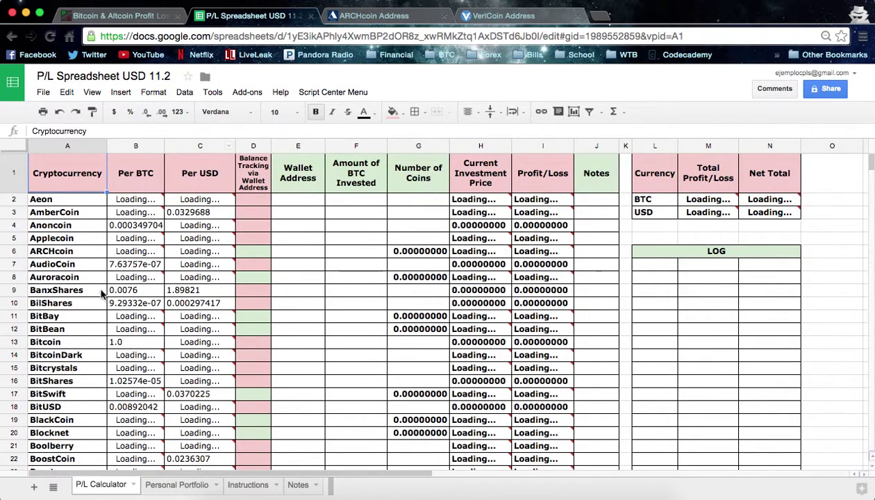
left_click_drag(66, 251, 532, 255)
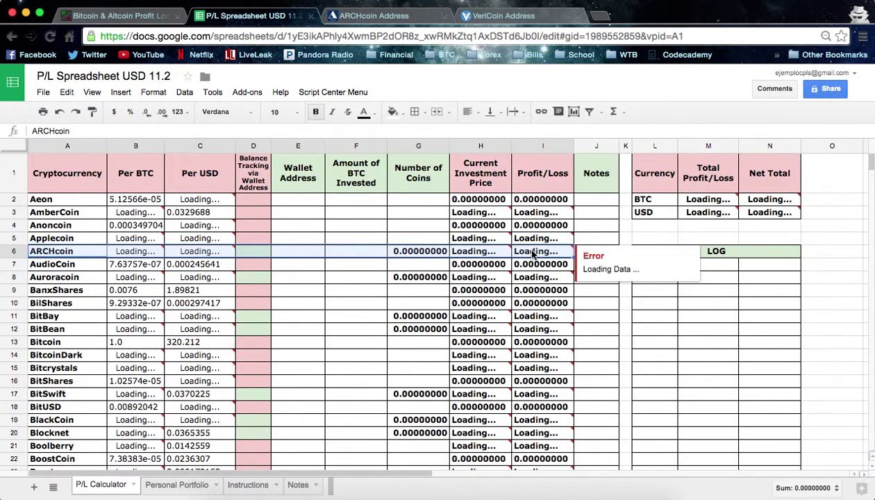
Copy the ARCHcoin row from P/L Calculator and paste it into Personal Portfolio cell A2
right_click(533, 254)
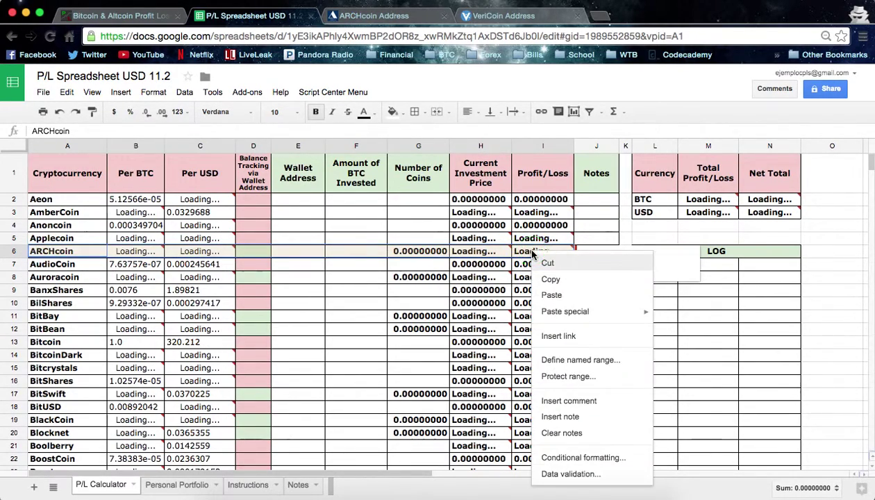
left_click(568, 280)
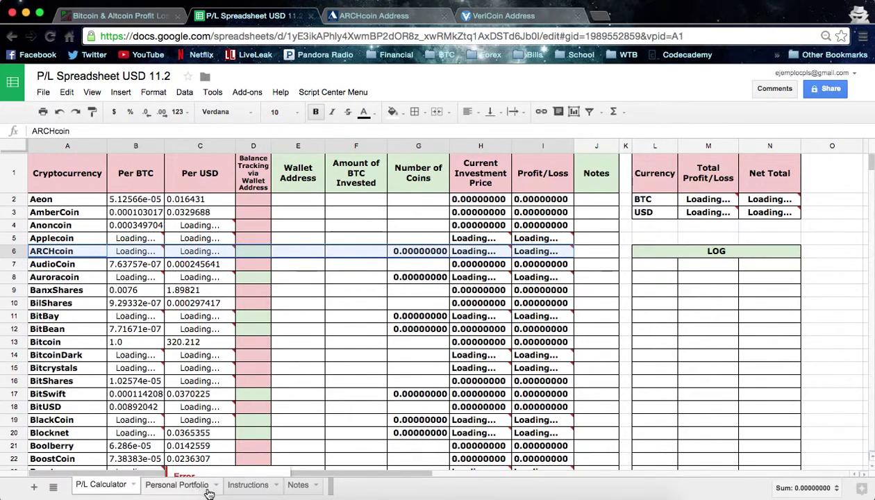
left_click(177, 486)
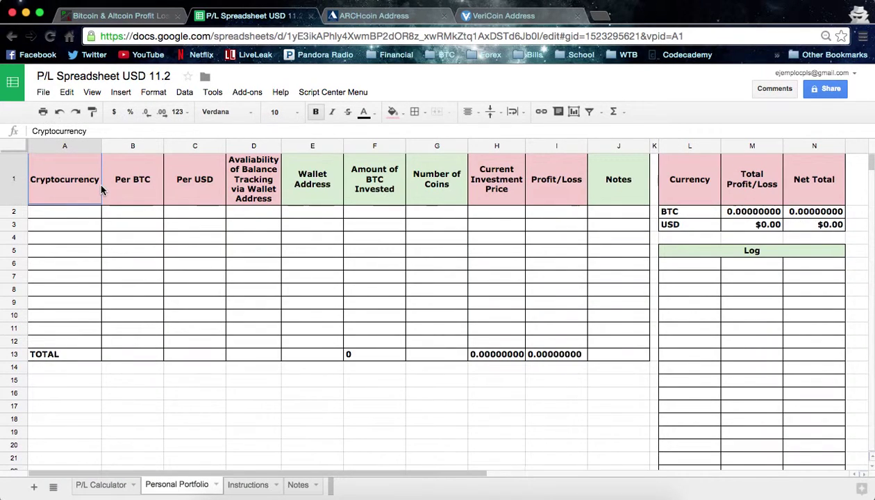
left_click(71, 214)
right_click(71, 214)
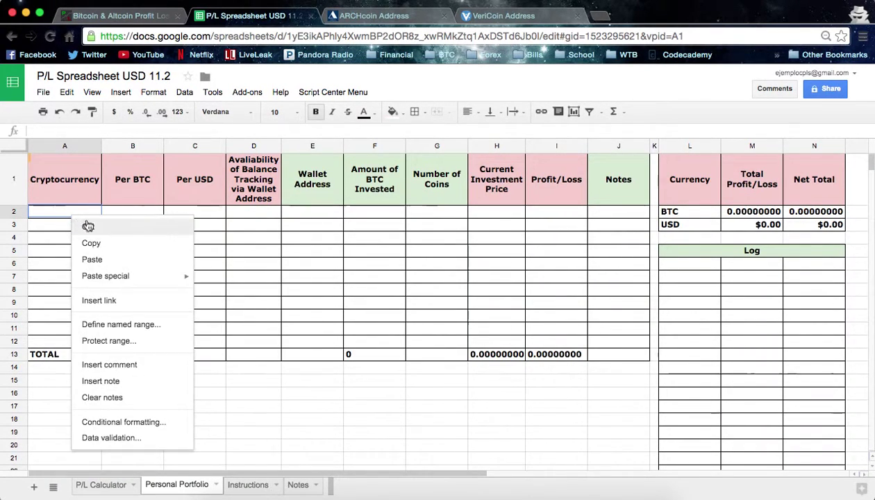
left_click(102, 262)
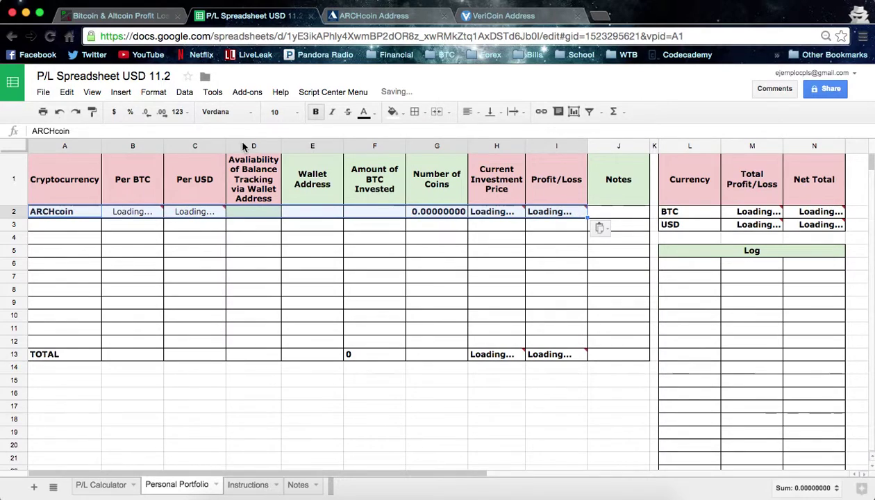
left_click(117, 15)
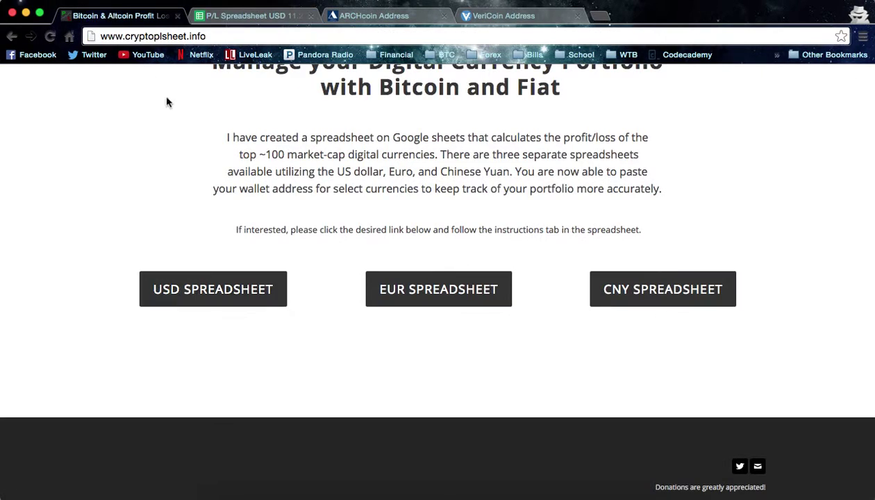
left_click(308, 14)
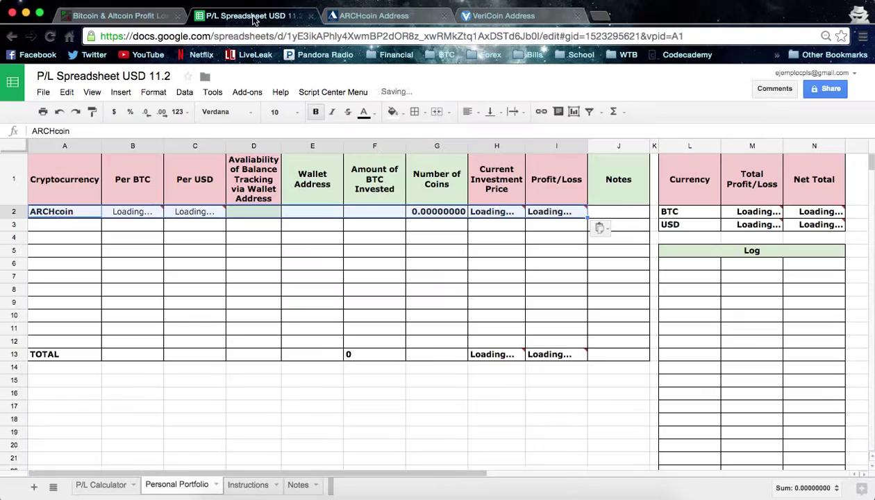
left_click(109, 485)
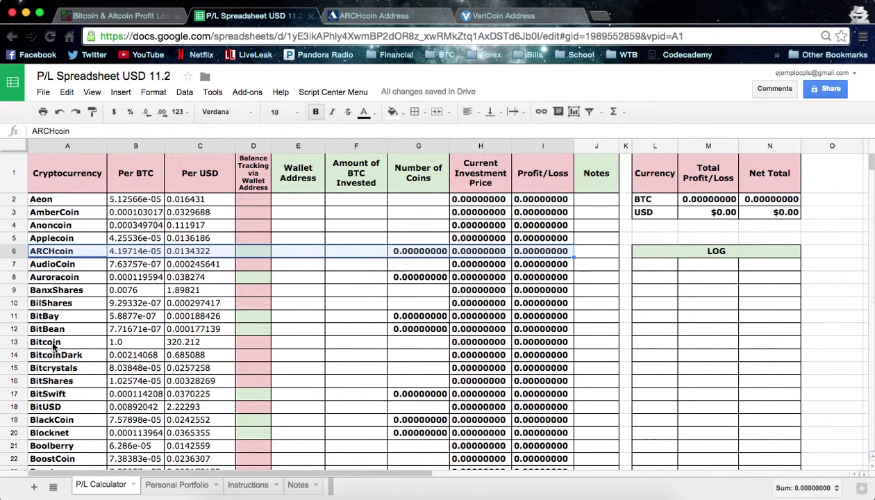
Copy the Bitcoin row from P/L Calculator and paste it into Personal Portfolio cell A3
left_click_drag(54, 345, 543, 349)
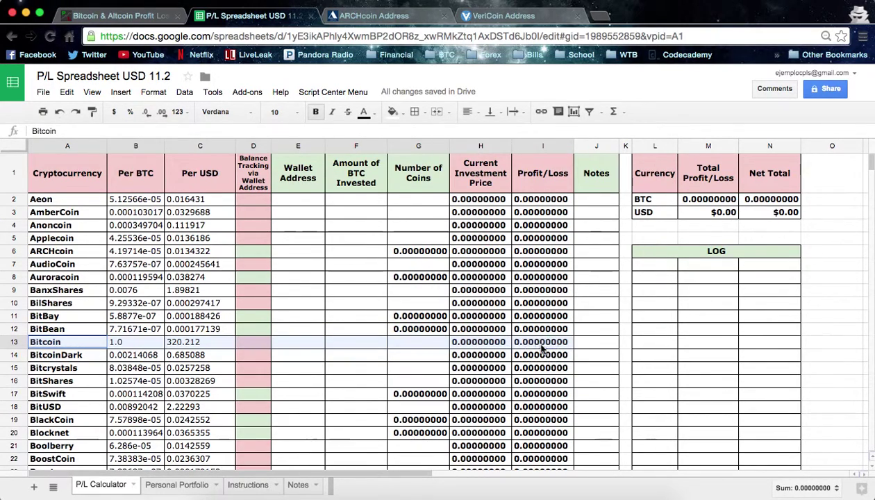
right_click(543, 348)
left_click(562, 139)
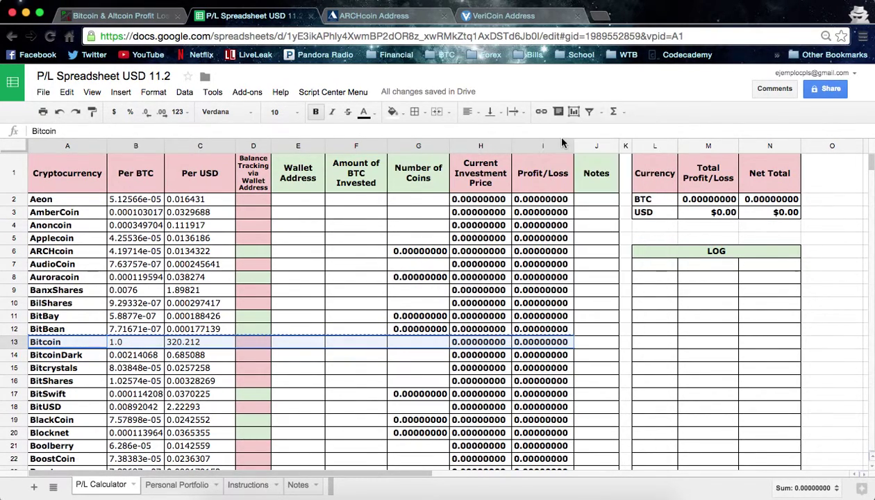
left_click(186, 484)
left_click(65, 228)
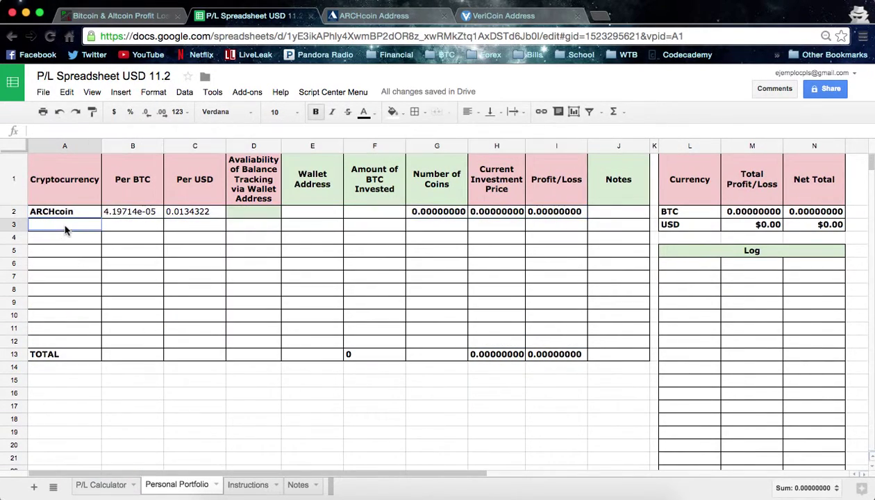
right_click(65, 229)
left_click(110, 271)
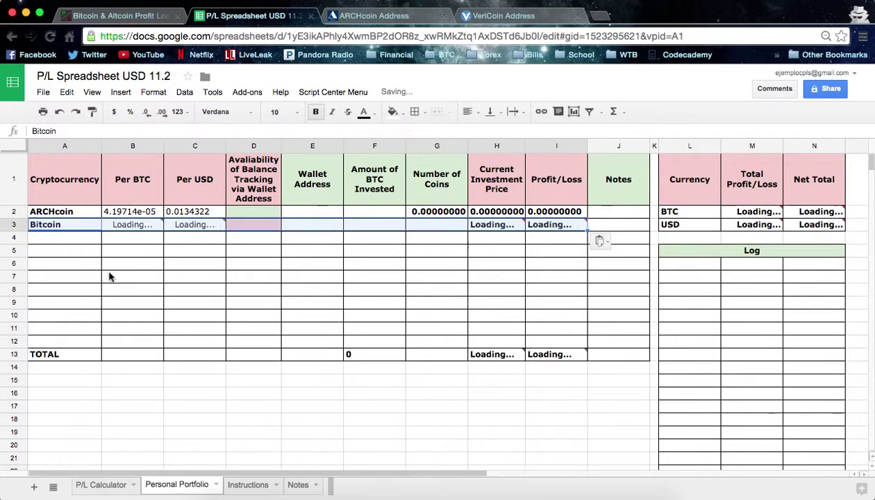
left_click(109, 483)
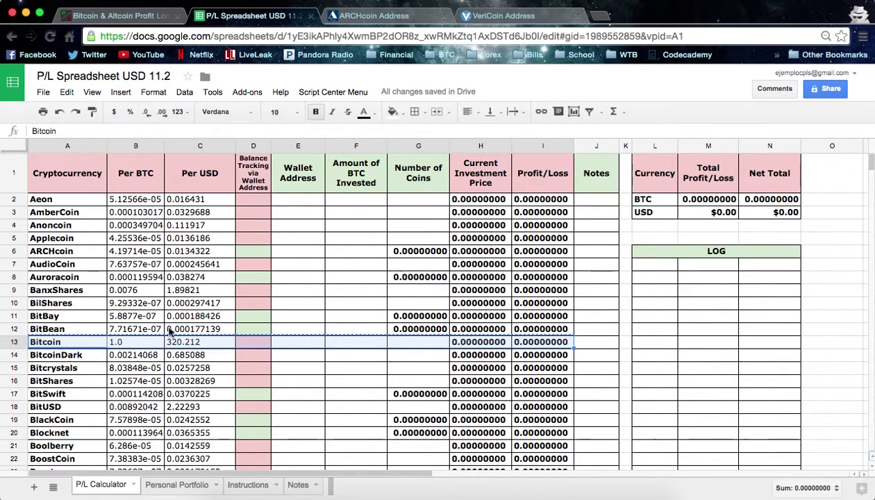
Scroll through the P/L Calculator coin list to locate the Nxt row
scroll(160, 321, "down", 15)
scroll(160, 321, "right", 2)
scroll(160, 322, "down", 5)
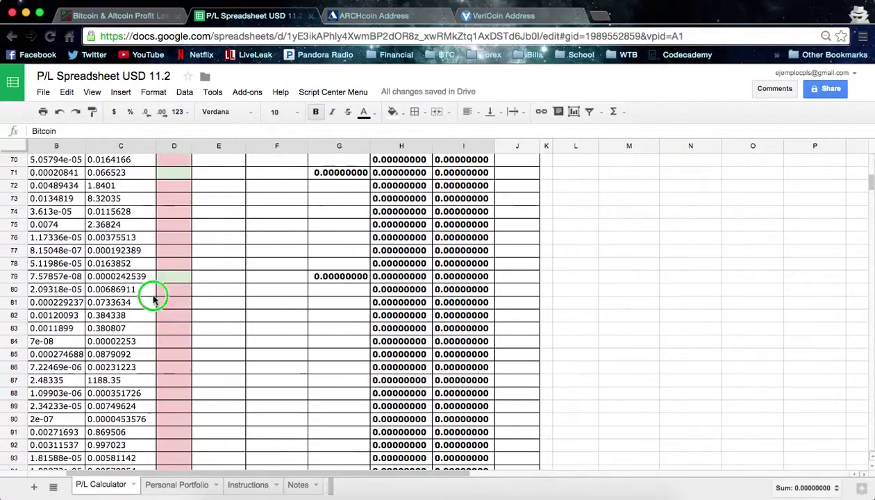
left_click_drag(146, 293, 144, 166)
left_click(277, 366)
scroll(189, 376, "left", 2)
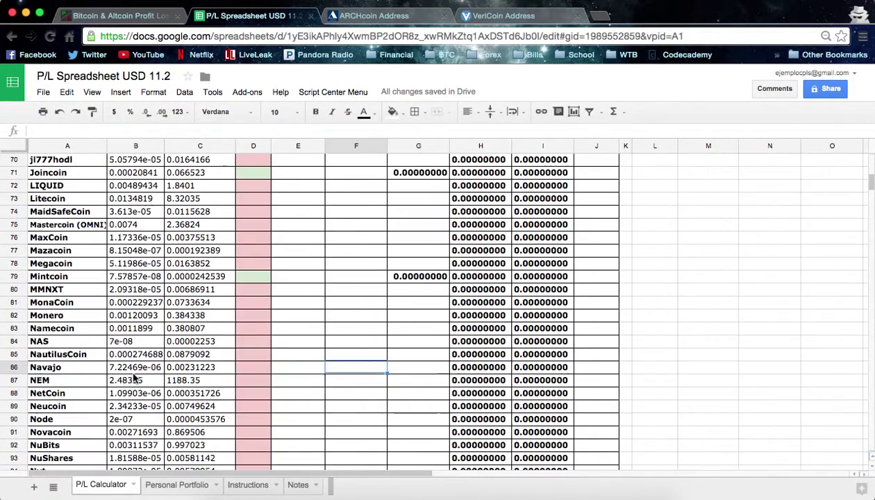
scroll(189, 375, "up", 5)
left_click(197, 488)
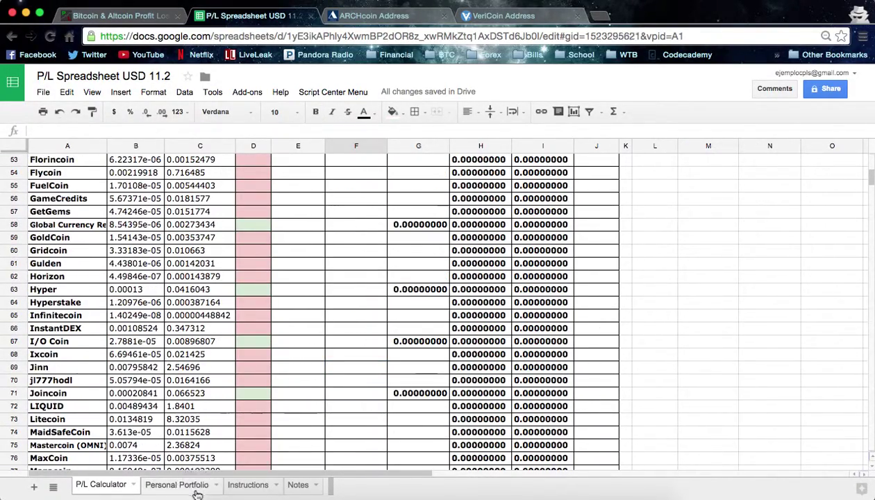
left_click(102, 486)
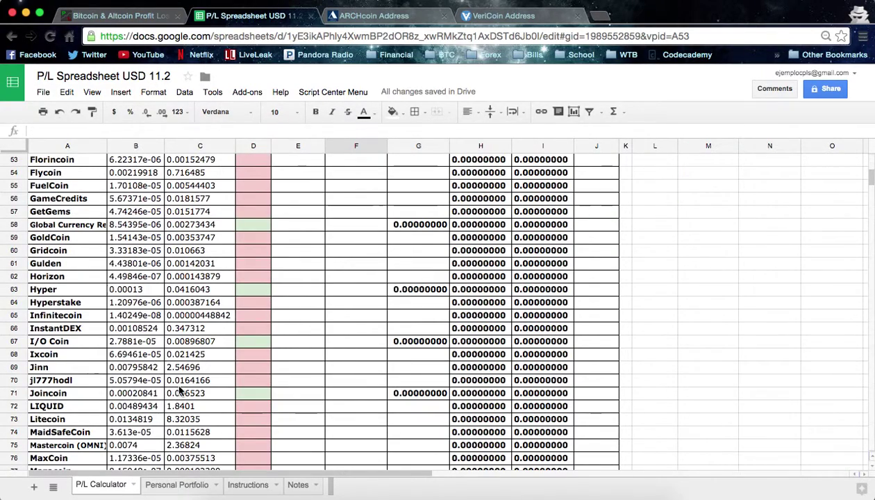
scroll(179, 391, "up", 5)
scroll(179, 391, "down", 10)
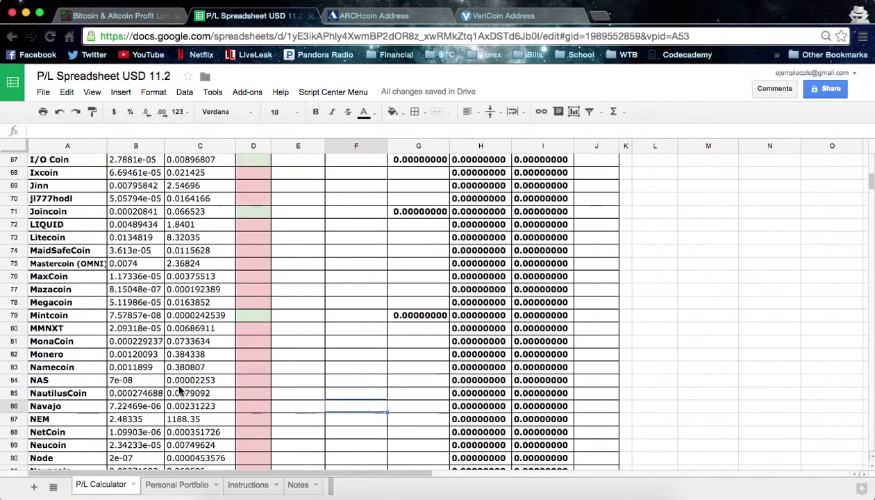
scroll(179, 391, "up", 10)
scroll(179, 391, "down", 15)
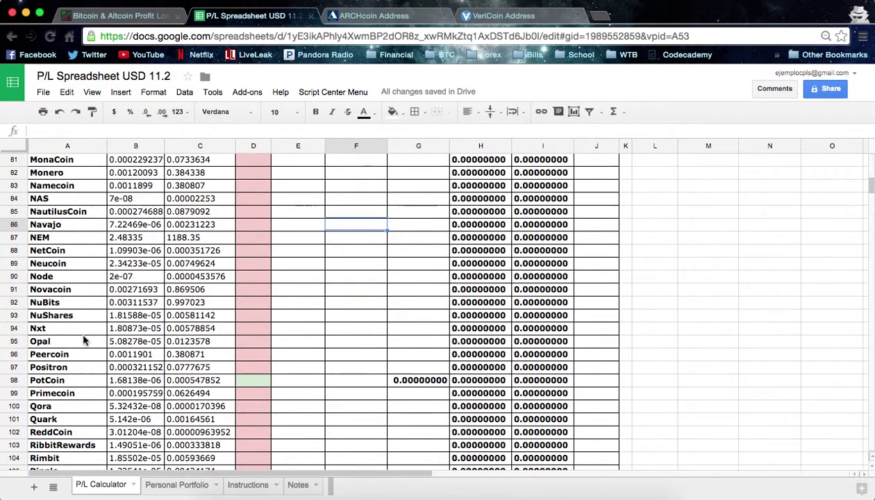
Cut the Nxt row (A94:I94) and paste it into Personal Portfolio cell A4
left_click_drag(71, 333, 568, 334)
right_click(568, 333)
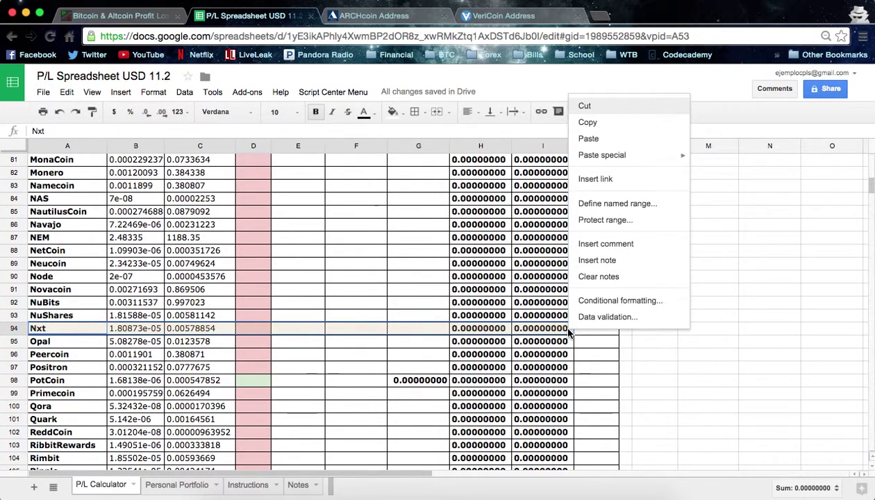
left_click(582, 103)
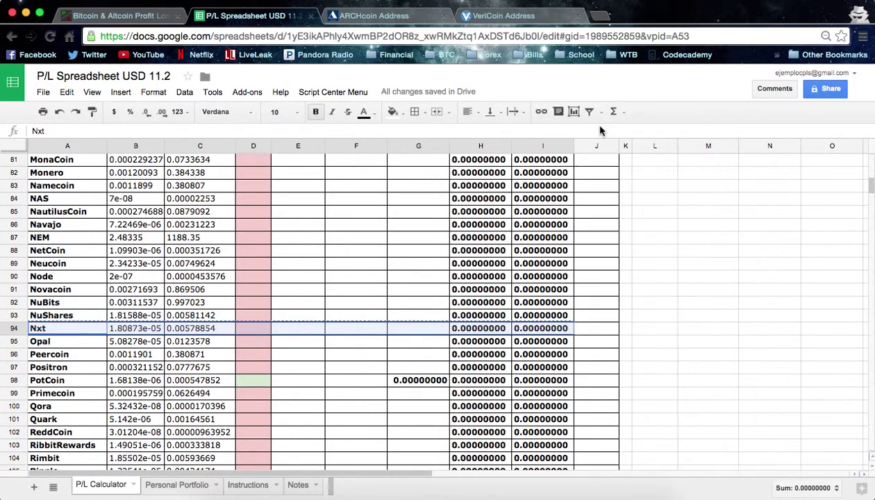
left_click(176, 485)
left_click(61, 240)
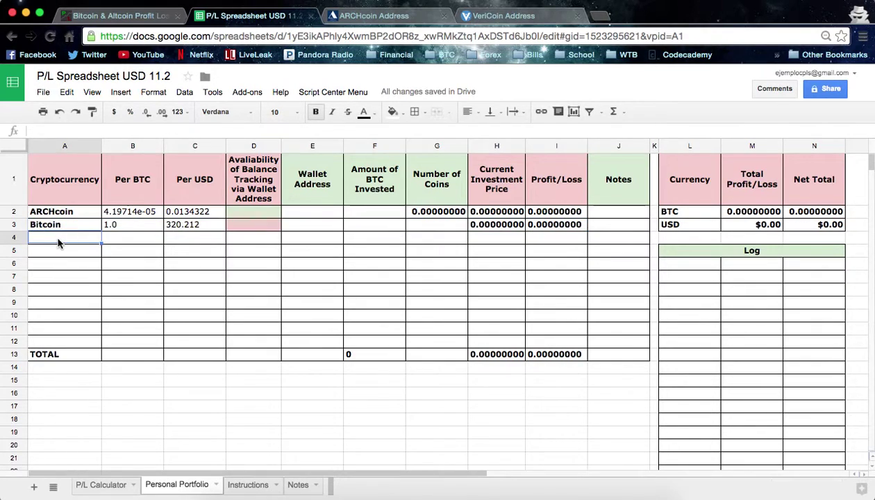
right_click(59, 239)
left_click(97, 284)
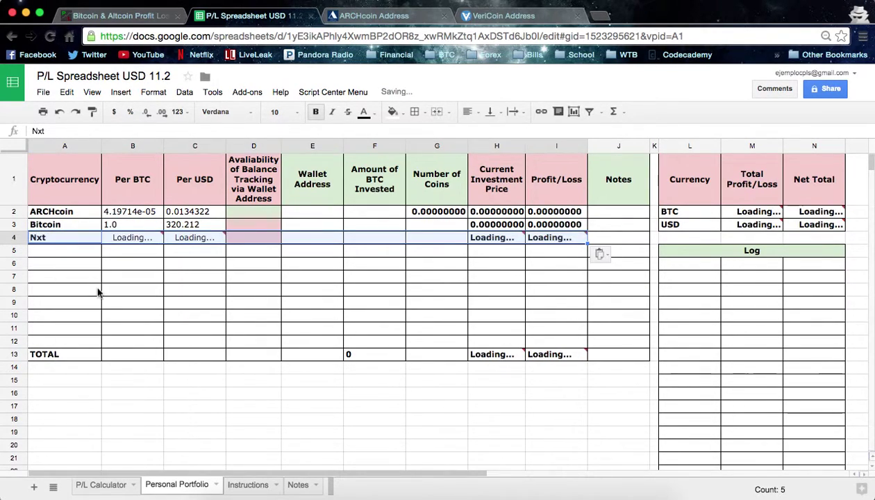
left_click(104, 485)
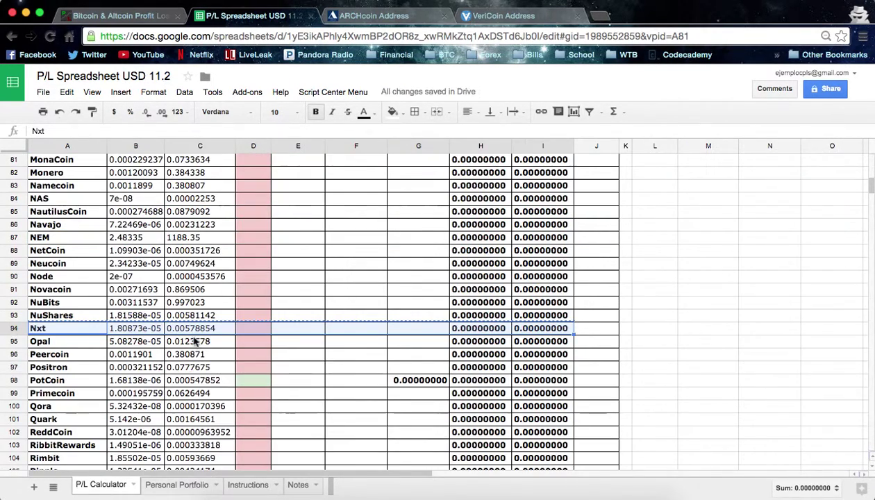
scroll(195, 230, "down", 10)
Copy the VeriCoin row (A128:I128) and paste it into Personal Portfolio cell A5
scroll(195, 341, "down", 3)
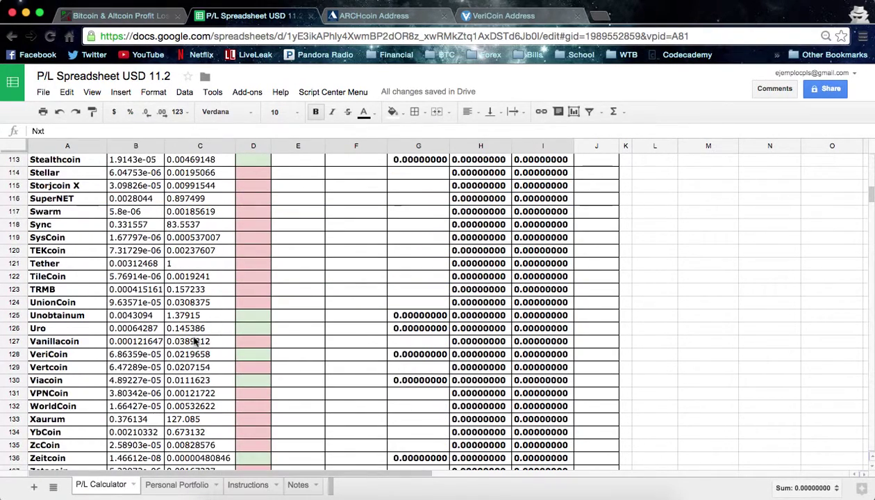
left_click_drag(66, 328, 529, 333)
right_click(529, 332)
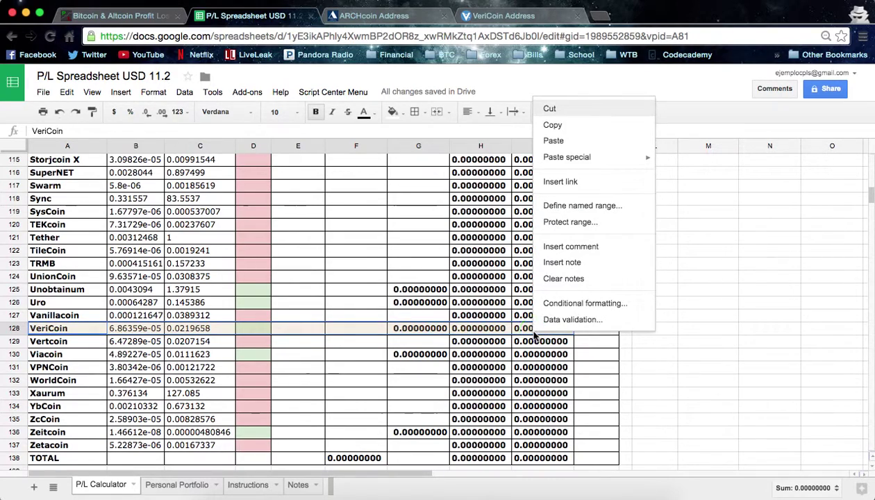
left_click(553, 127)
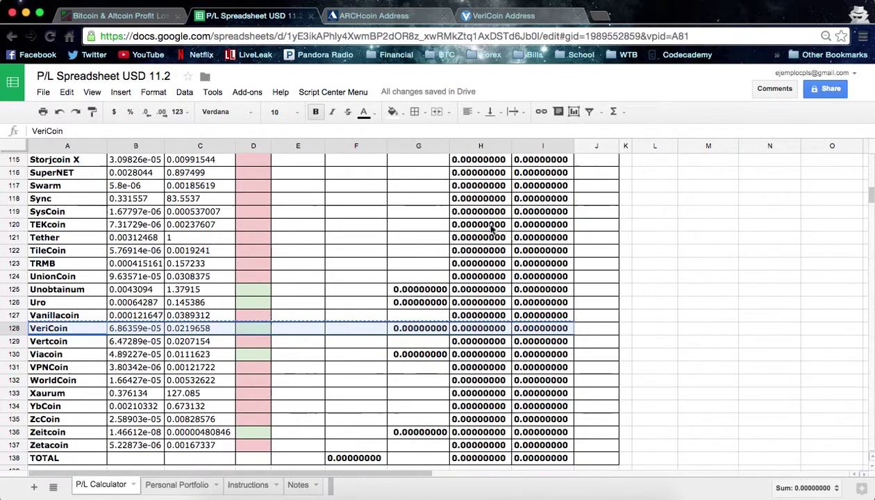
left_click(185, 489)
left_click(61, 250)
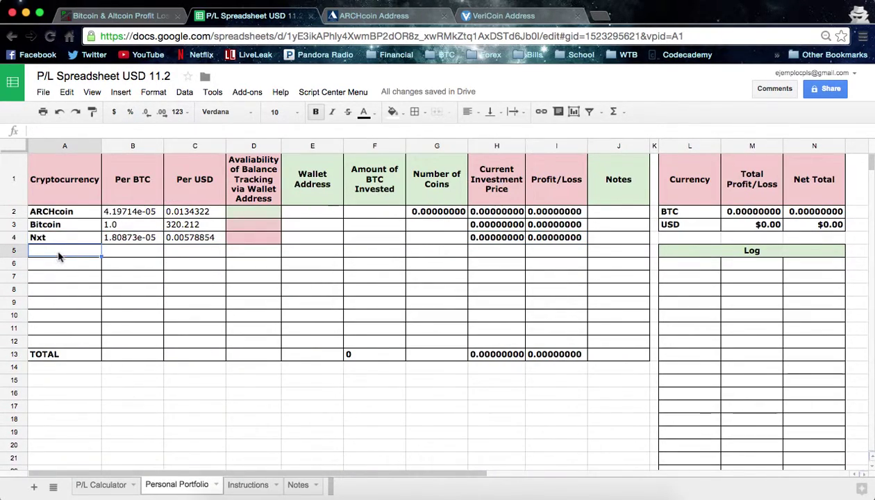
right_click(61, 251)
left_click(101, 298)
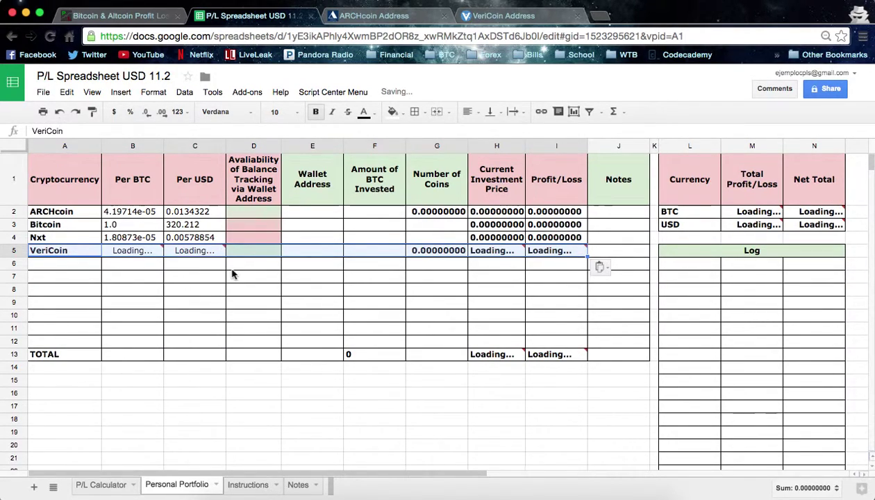
left_click(162, 291)
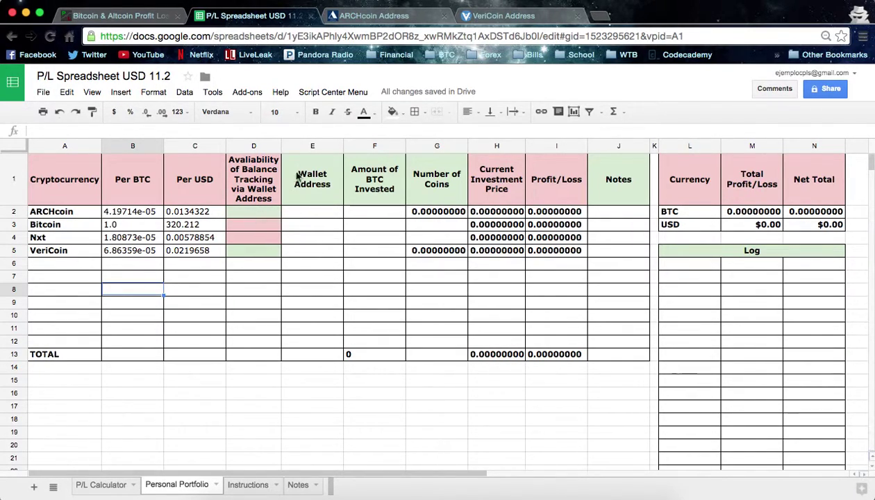
Copy the ARCHcoin wallet address from its CryptoID explorer page and return to the spreadsheet
left_click(411, 19)
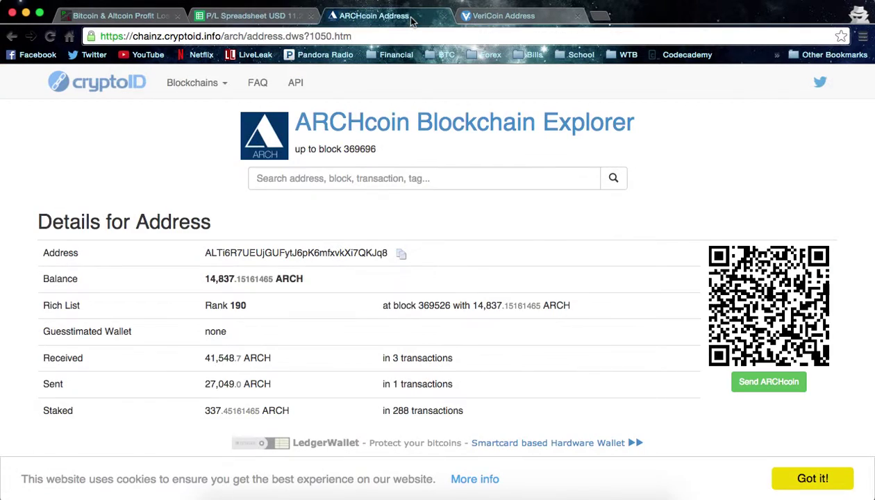
double_click(271, 254)
right_click(269, 252)
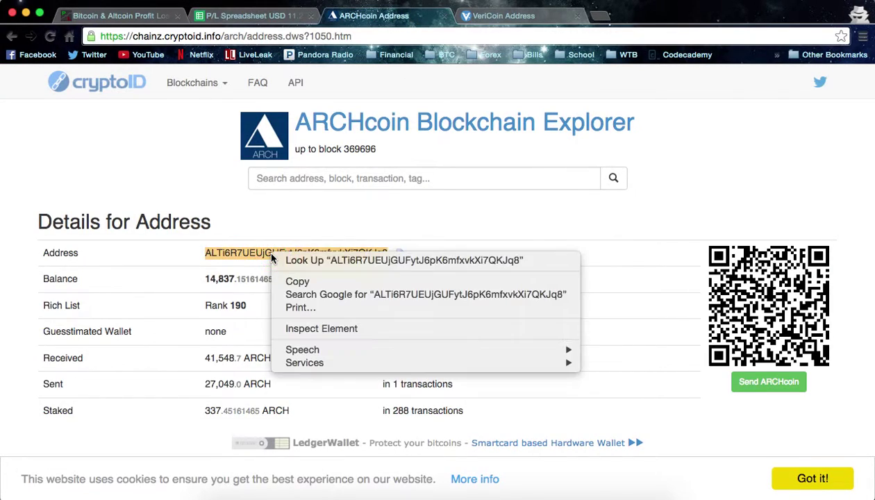
left_click(305, 282)
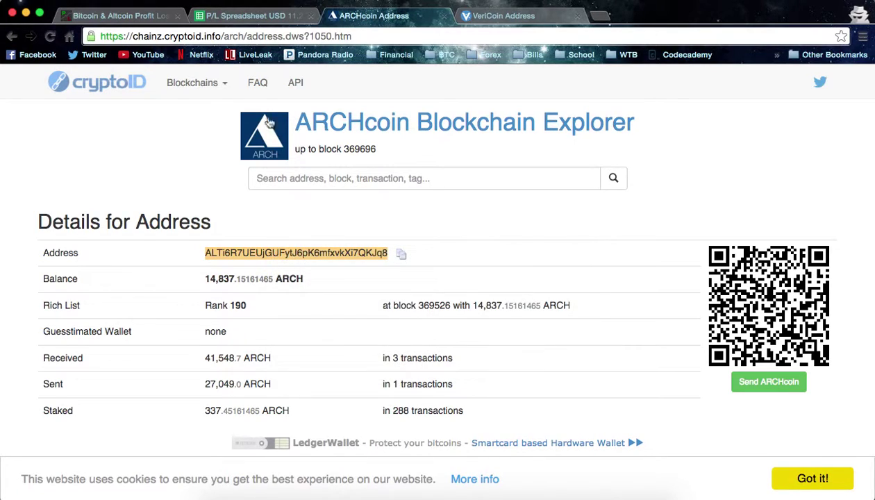
left_click(146, 16)
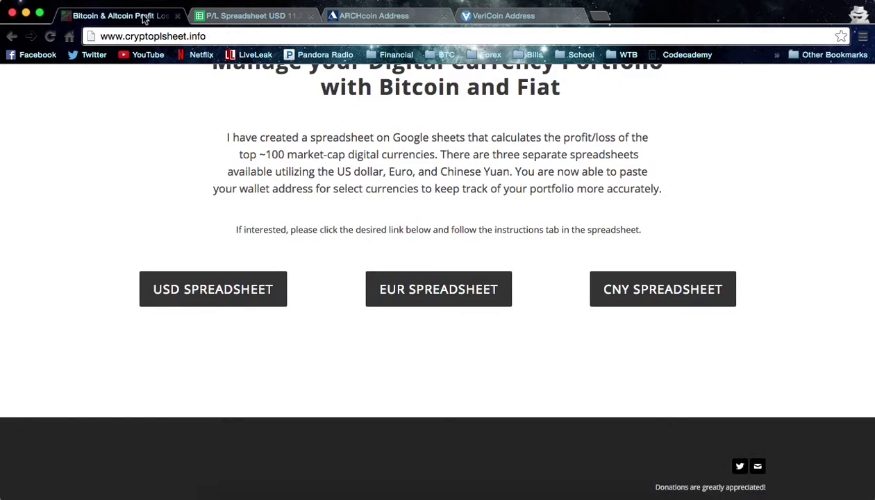
left_click(265, 16)
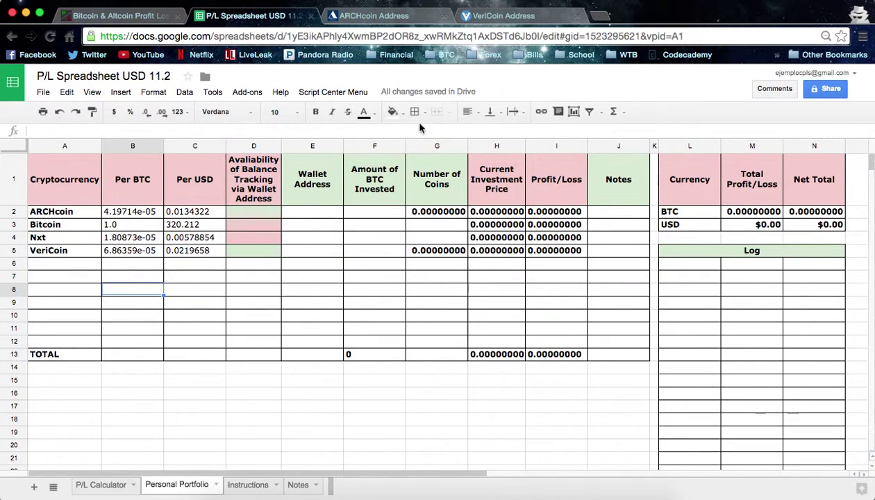
Paste the ARCHcoin wallet address into cell E2, pulling in 14837.15161 coins
left_click(321, 214)
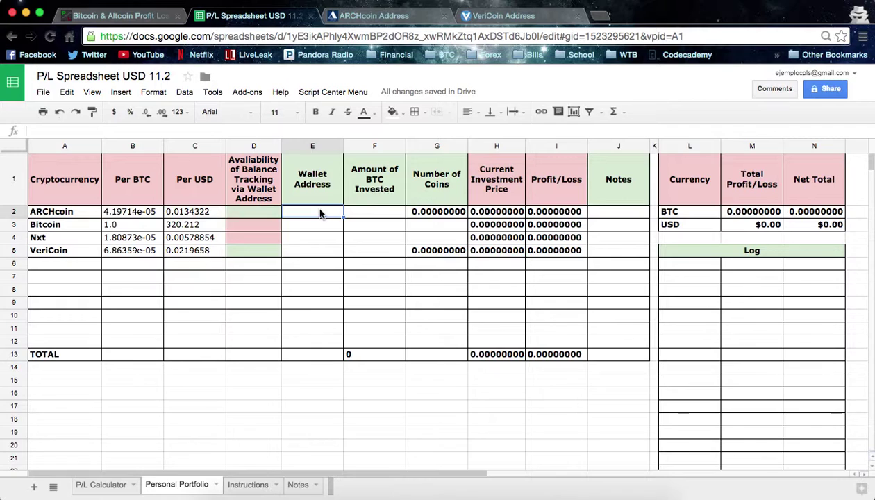
right_click(320, 212)
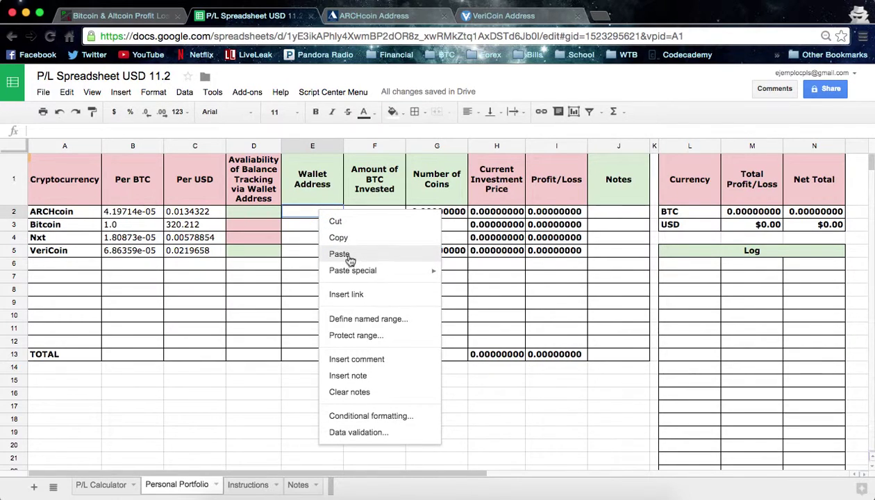
left_click(348, 256)
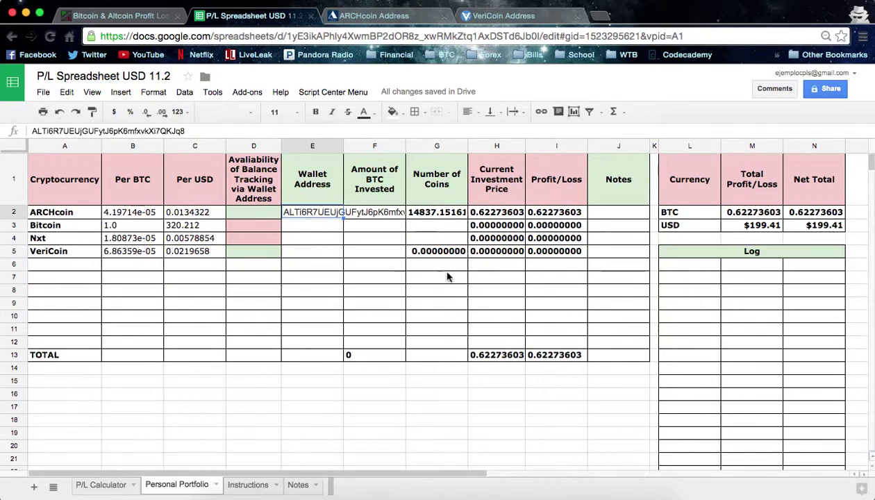
Copy the VeriCoin wallet address from its explorer page and return to the spreadsheet
left_click(489, 20)
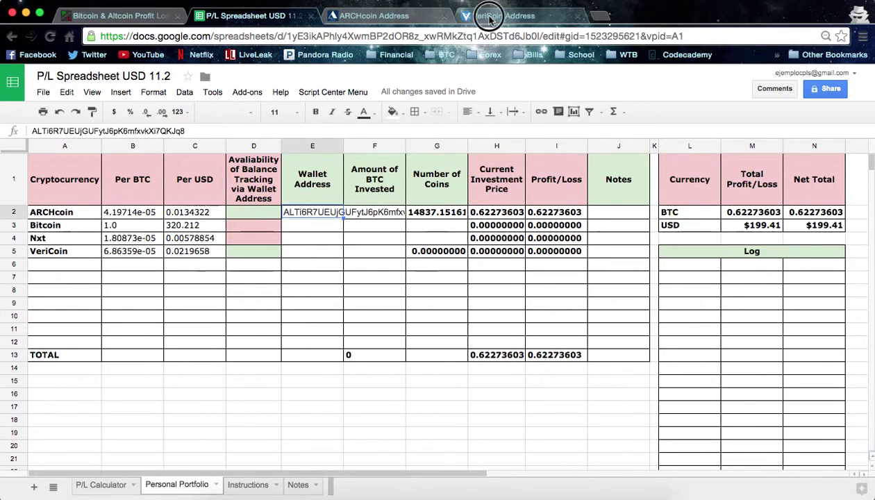
double_click(264, 256)
right_click(264, 255)
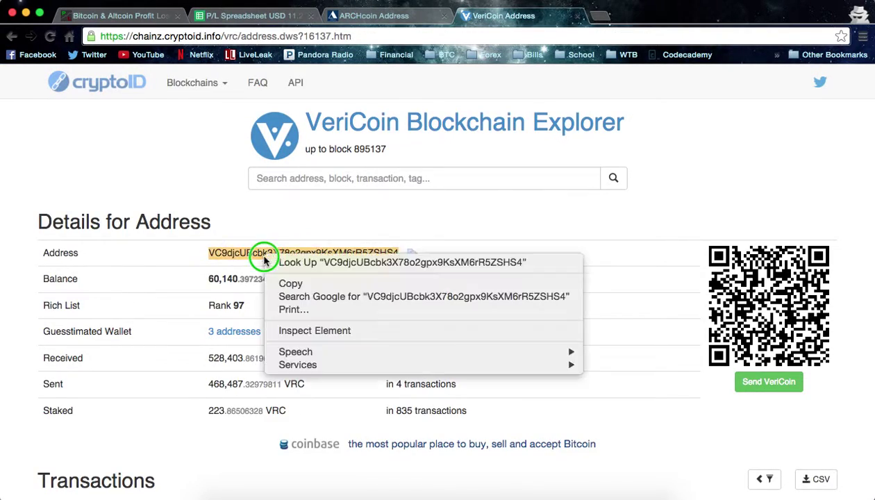
left_click(317, 279)
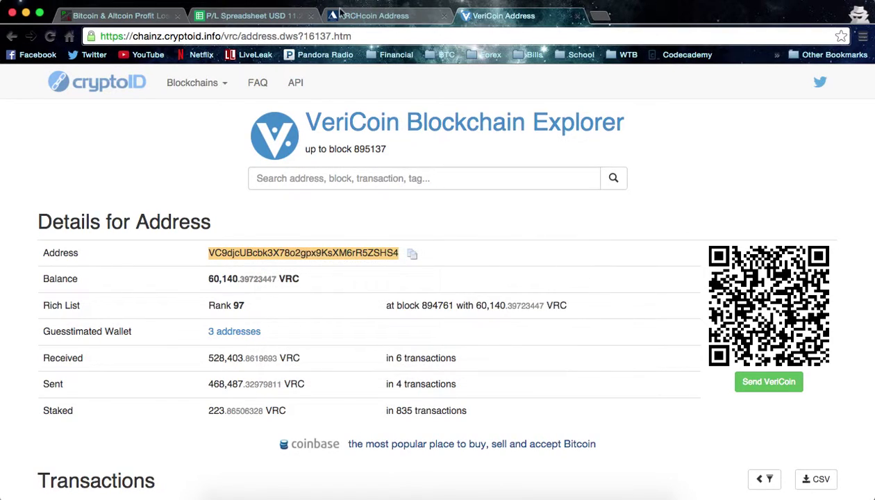
left_click(257, 15)
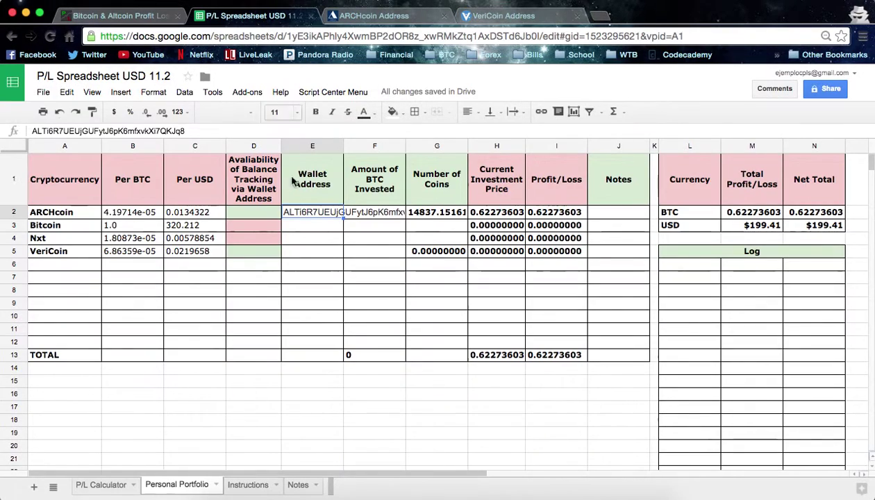
Paste VeriCoin's wallet address into E5, pulling in 60140.39723 coins and a $1,521.18 net total
left_click(306, 253)
right_click(307, 254)
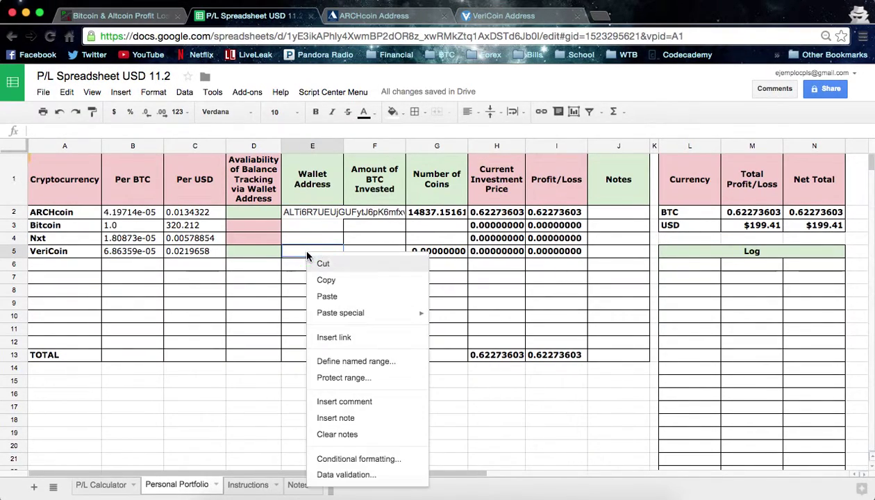
left_click(351, 303)
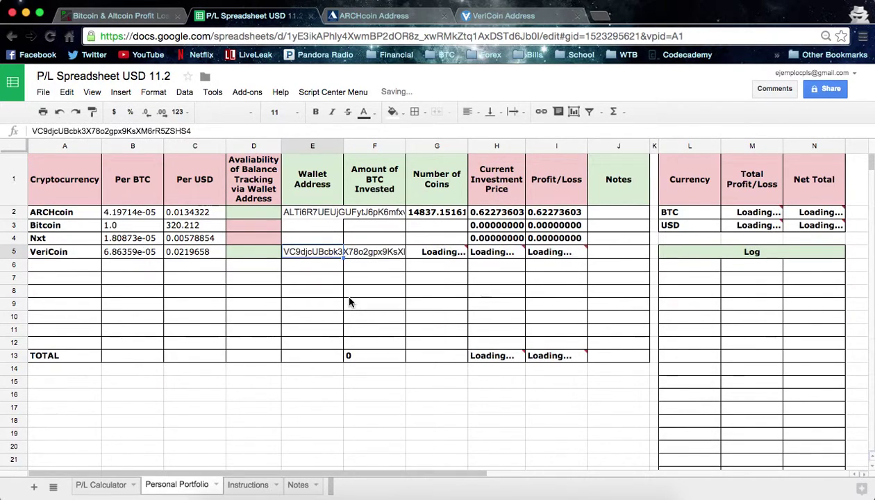
left_click(378, 304)
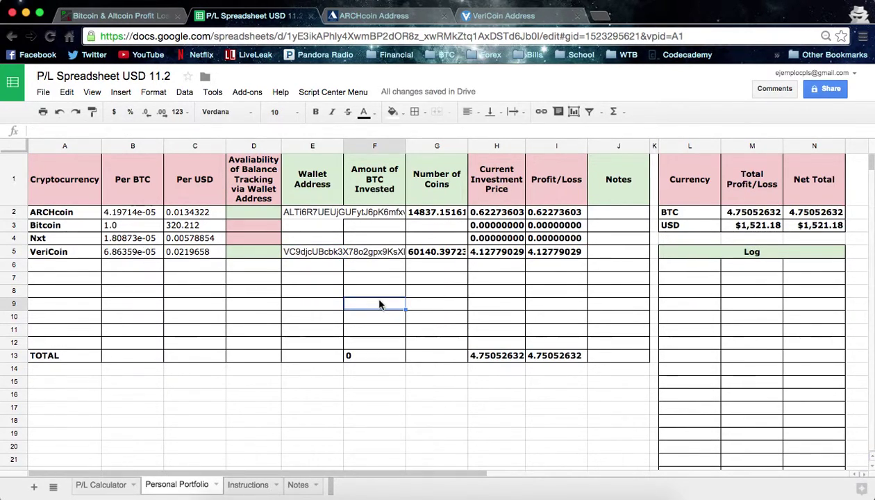
left_click(384, 215)
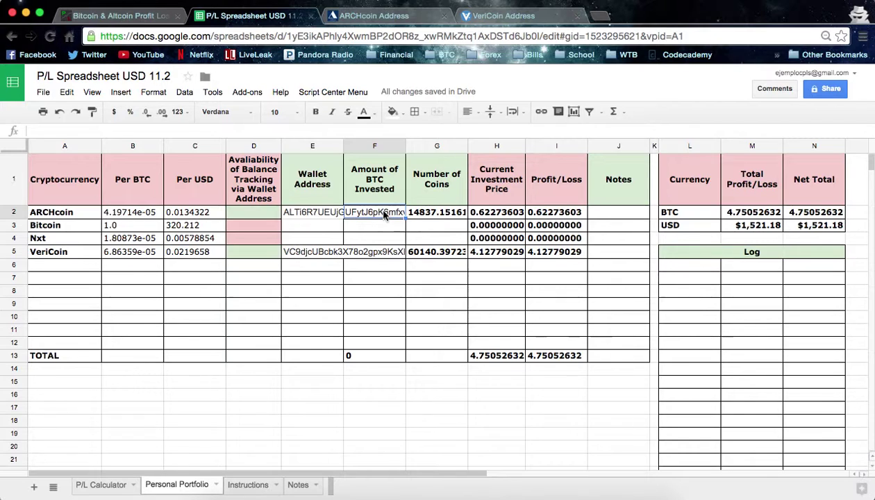
Enter BTC invested of 0.8 for ARCHcoin, 1 for Nxt and 3 for VeriCoin, plus 40000 Nxt coins
type("0.8")
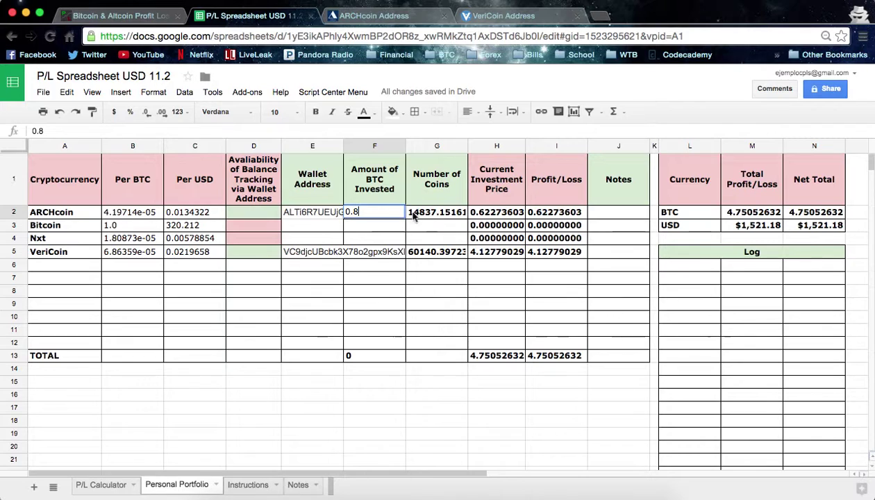
left_click(368, 238)
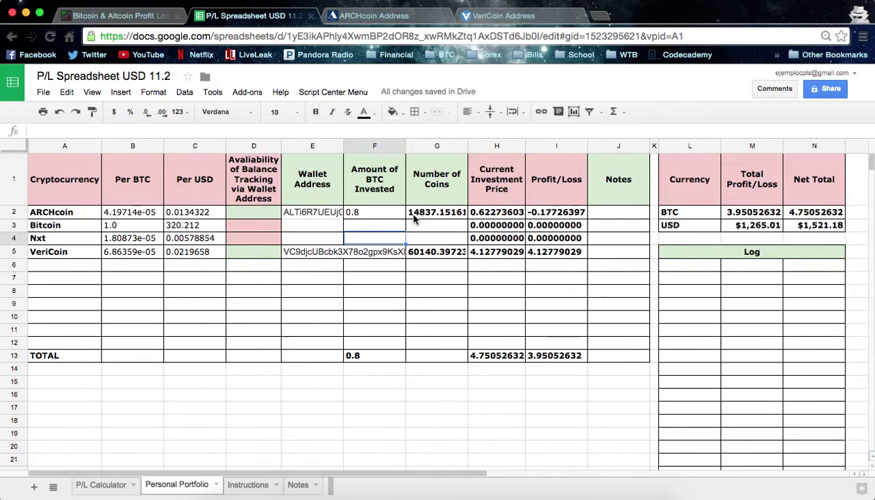
left_click(359, 237)
type("1")
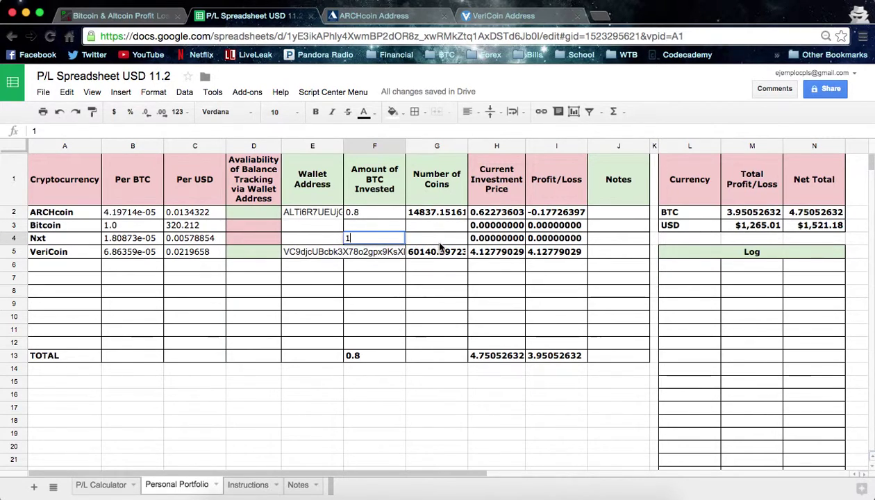
left_click(439, 244)
type("40")
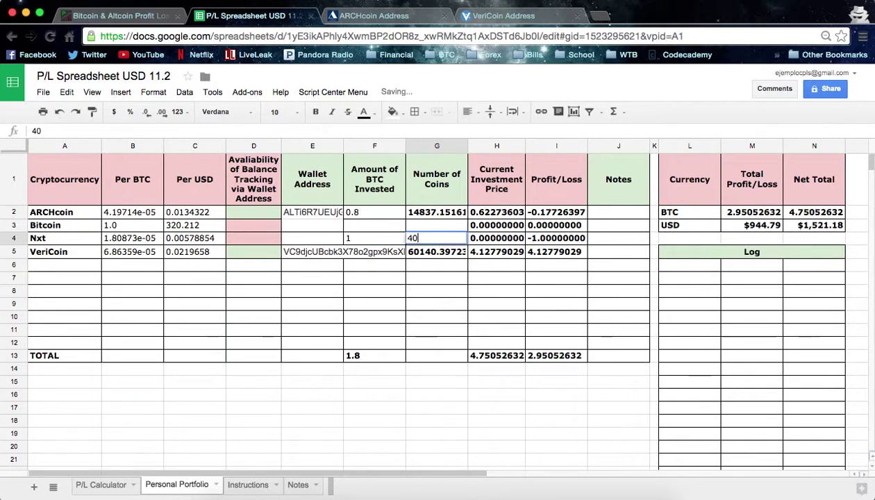
type("000")
key("Return")
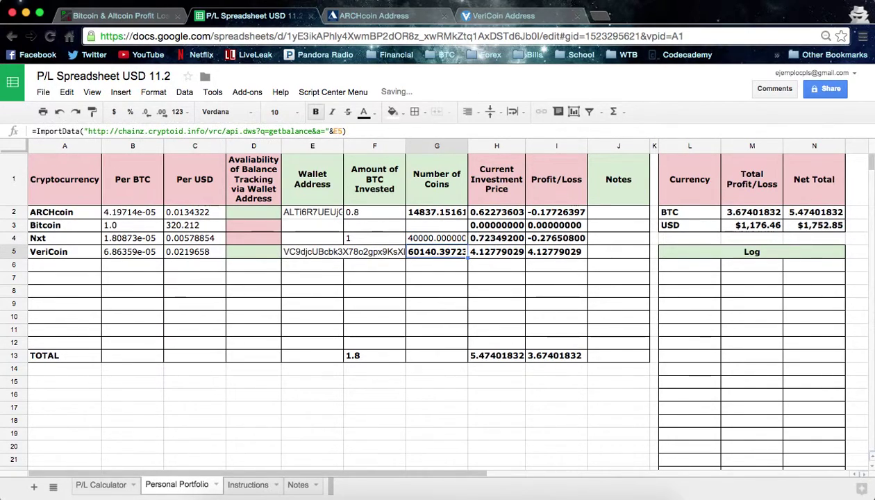
left_click(425, 237)
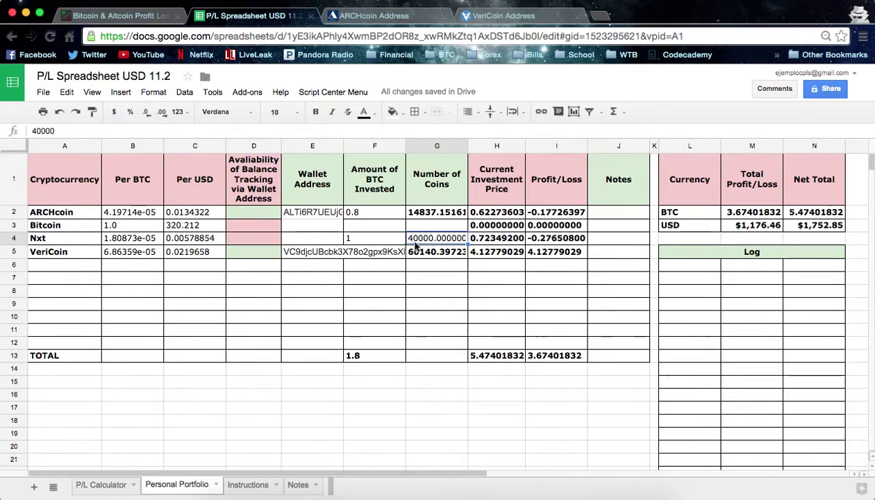
left_click(370, 253)
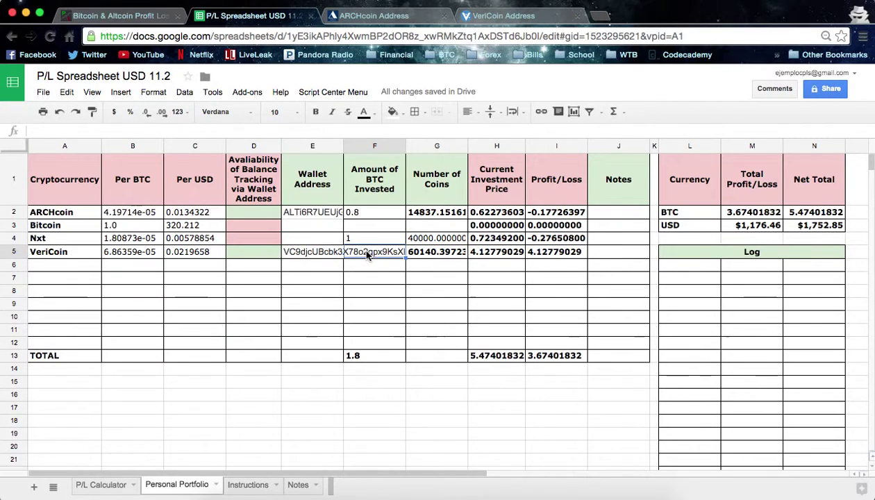
type("3")
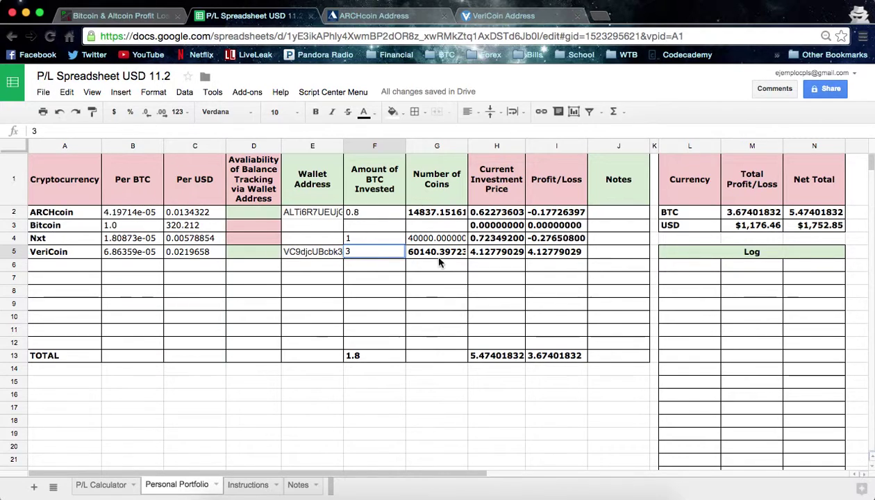
left_click(451, 291)
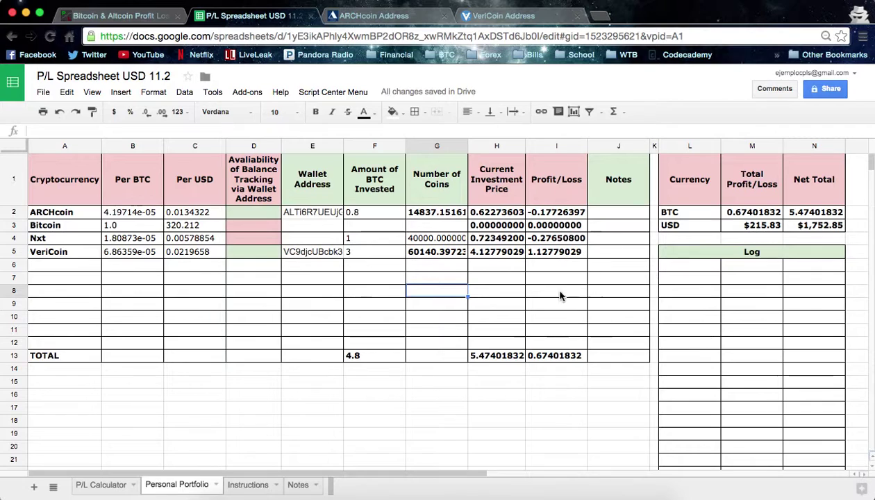
Enter 15.2 in Bitcoin's BTC invested cell F3 and 15.2 in its coin count G3
left_click(373, 228)
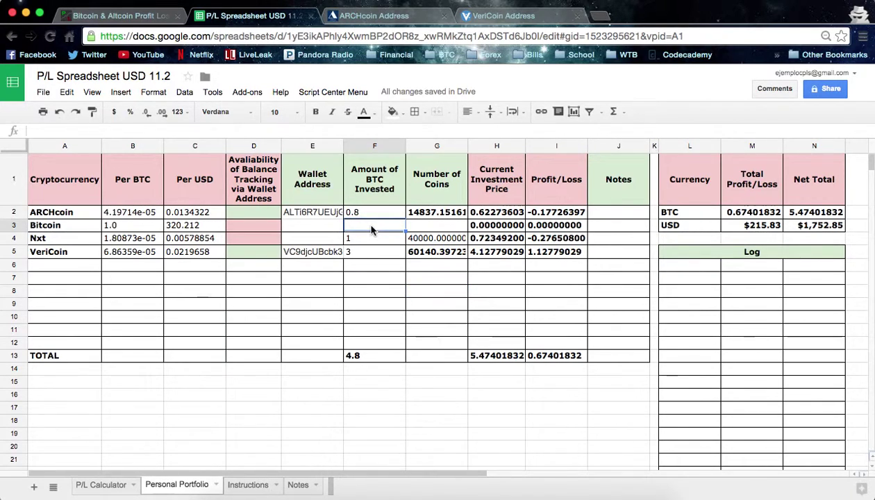
type("15.2")
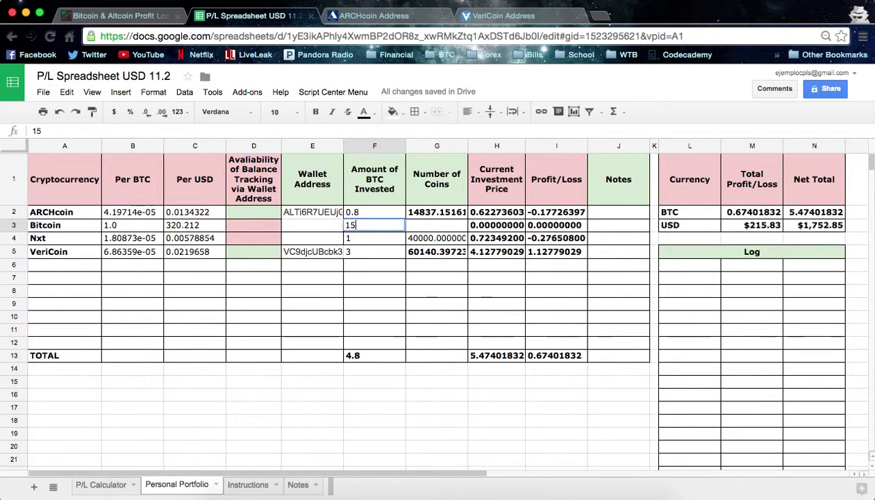
left_click(443, 231)
type("1")
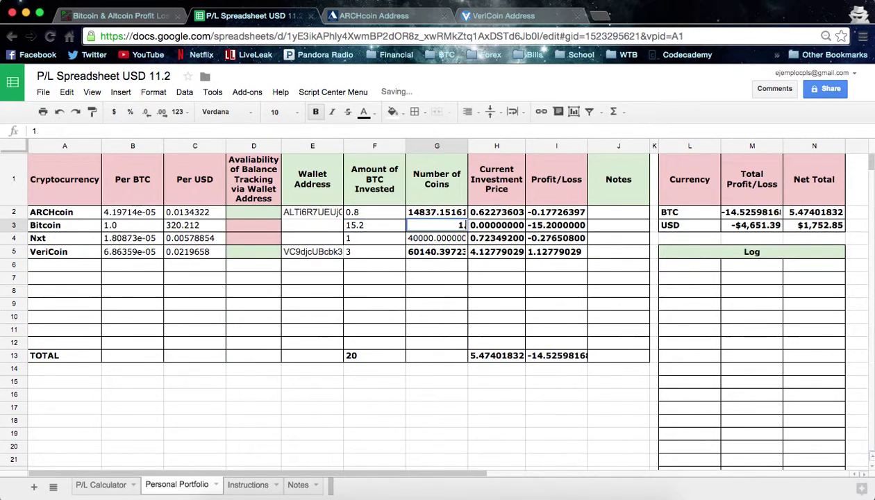
type(".5.2")
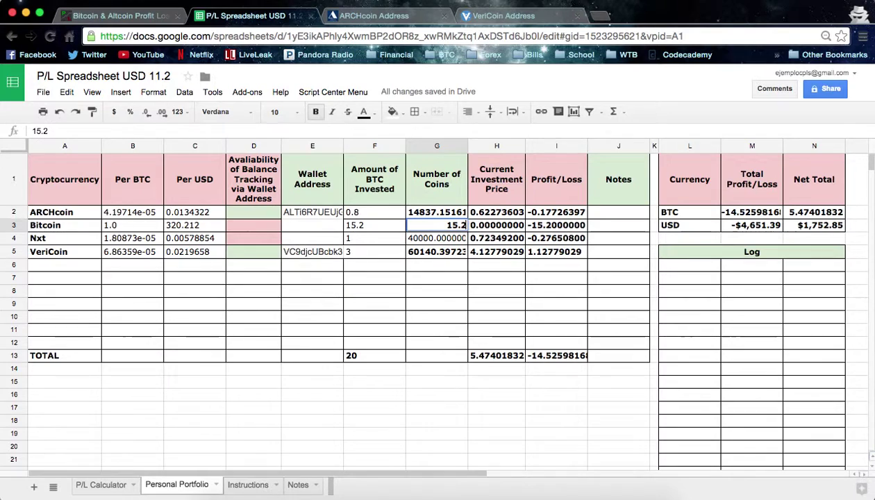
key("Return")
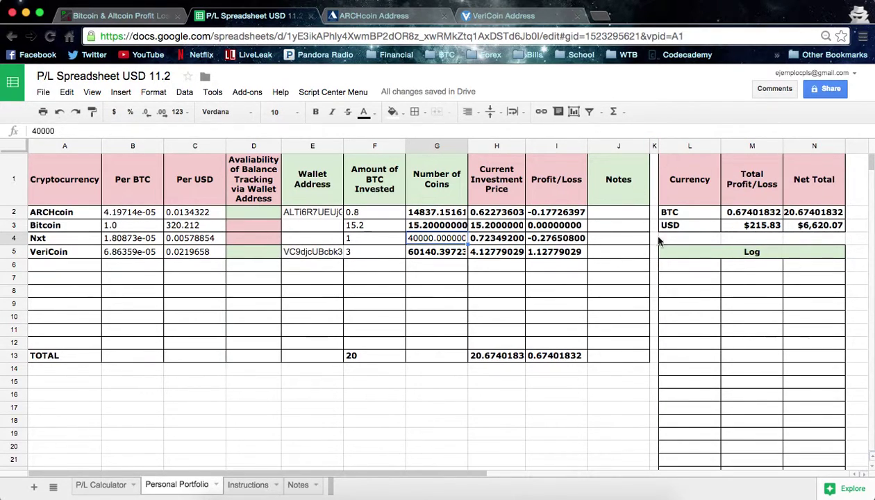
left_click(738, 227)
left_click(798, 229)
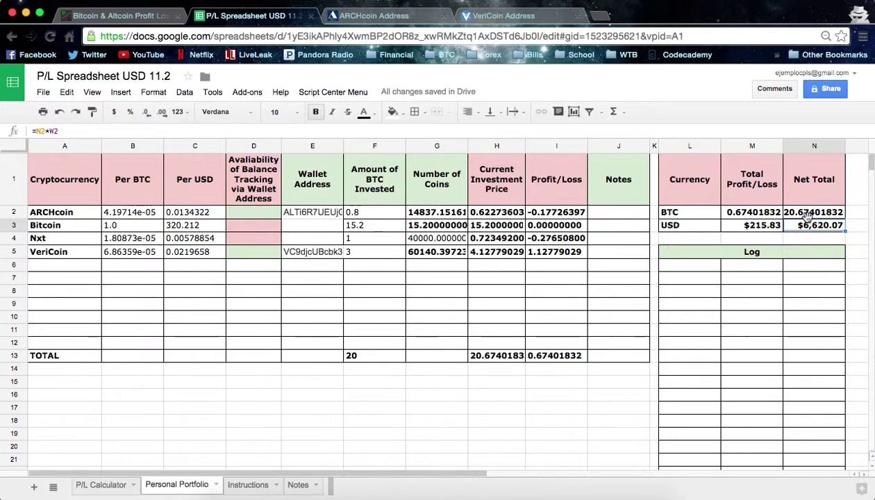
left_click(811, 215)
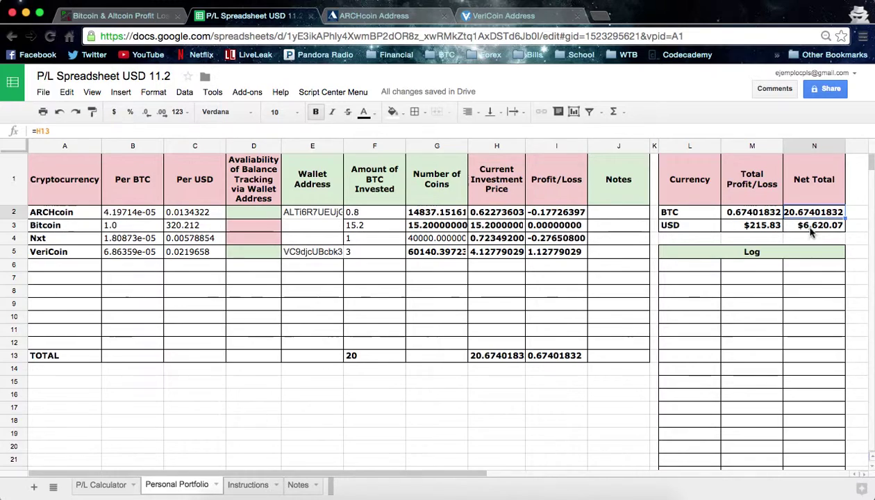
left_click(816, 226)
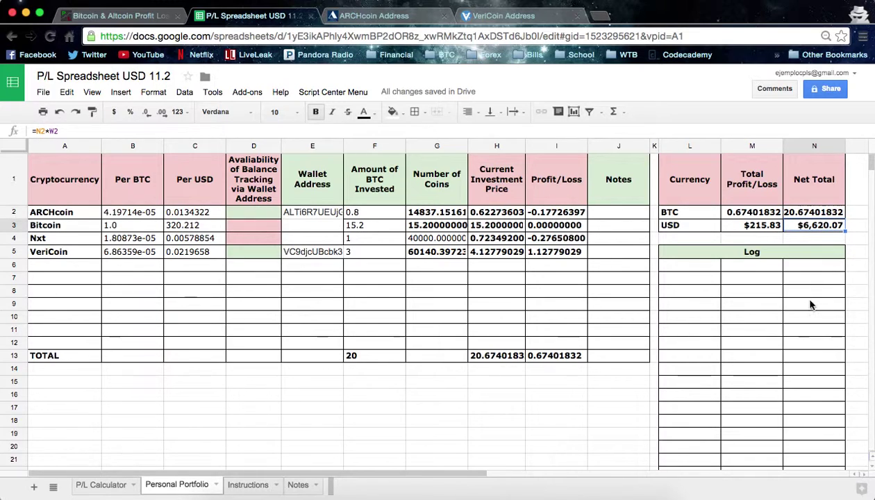